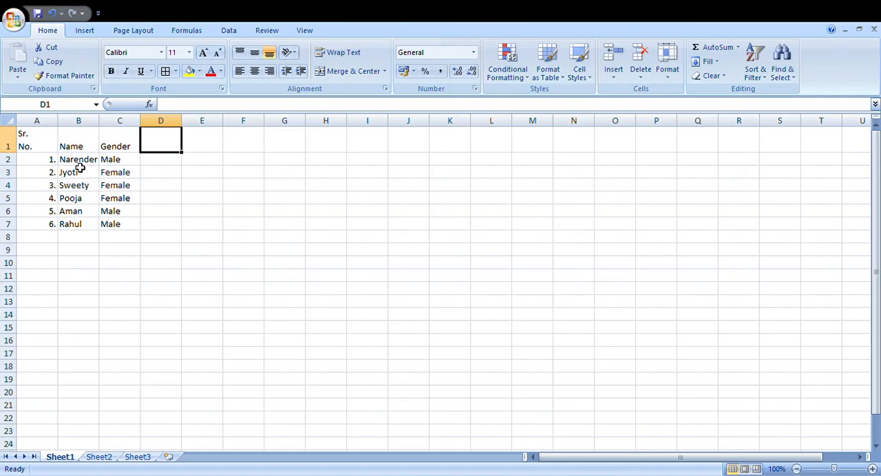
# Step: Add the column headers "Salary 2010" in D1 and "Salary 2011" in E1
pyautogui.write('Salary')
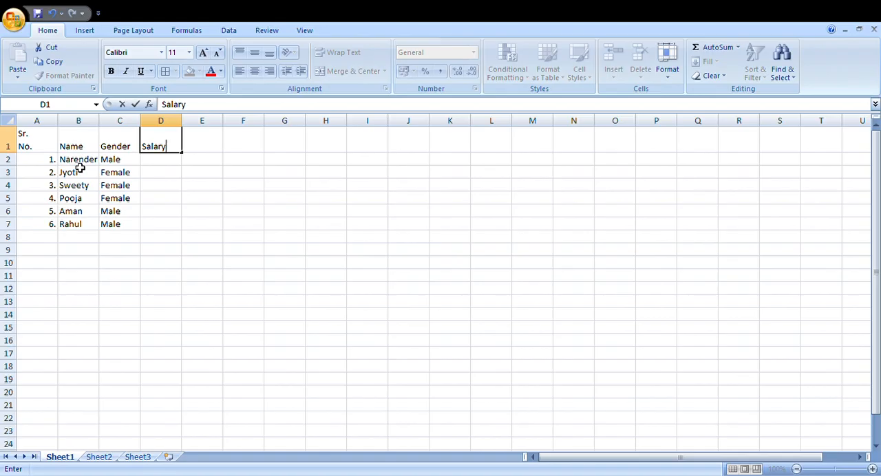
pyautogui.write(' 2010')
pyautogui.press('Tab')
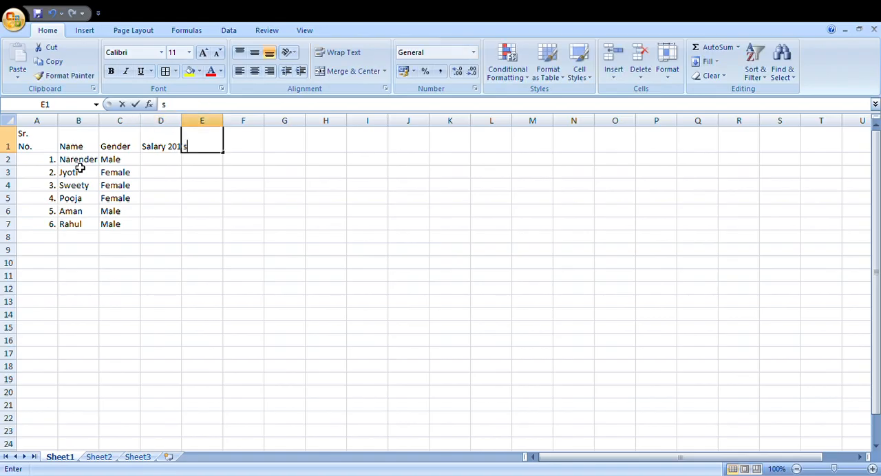
pyautogui.write('Salary 202')
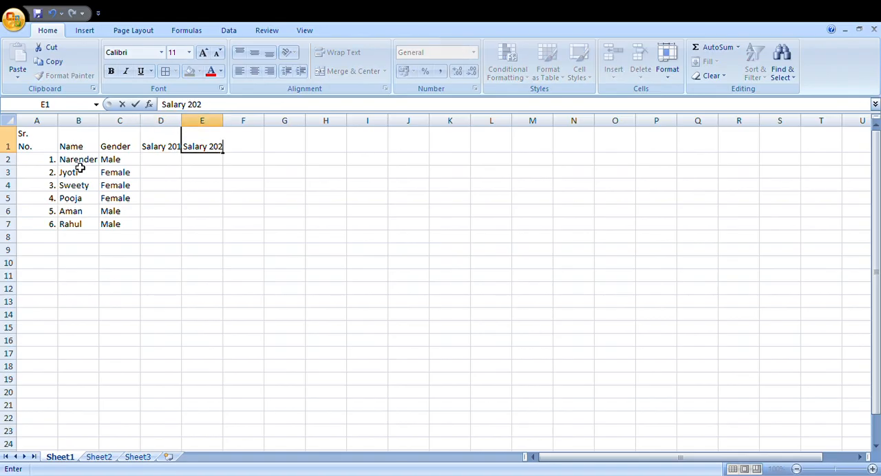
pyautogui.press('BackSpace')
pyautogui.write('11')
pyautogui.hotkey('shift', 'Tab')
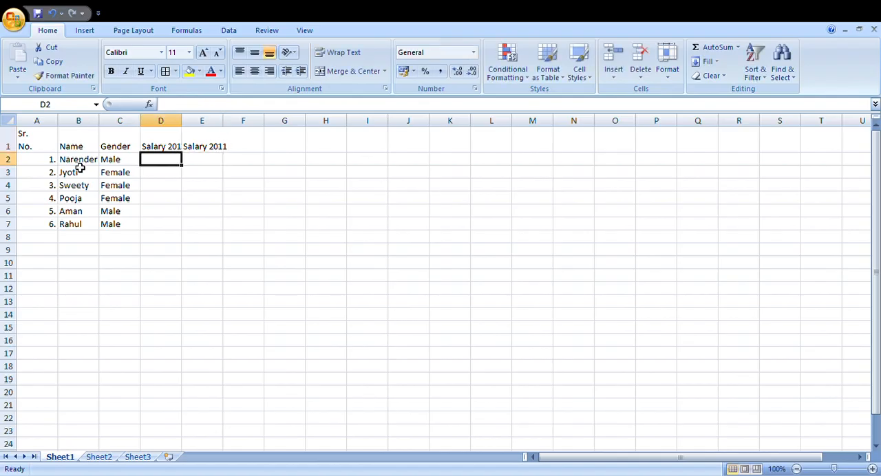
# Step: Align the contents of the table range A1:E7 to the top and left of their cells
pyautogui.press('Left')
pyautogui.press('Left')
pyautogui.press('Left')
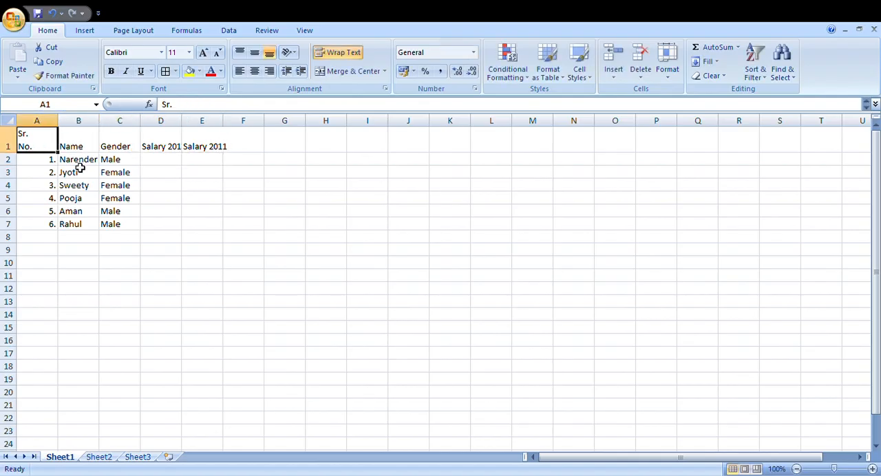
pyautogui.hotkey('shift', 'Right')
pyautogui.hotkey('shift', 'Right')
pyautogui.hotkey('shift', 'Right')
pyautogui.hotkey('shift', 'Right')
pyautogui.hotkey('shift', 'Down')
pyautogui.hotkey('shift', 'Down')
pyautogui.hotkey('shift', 'Down')
pyautogui.hotkey('shift', 'Down')
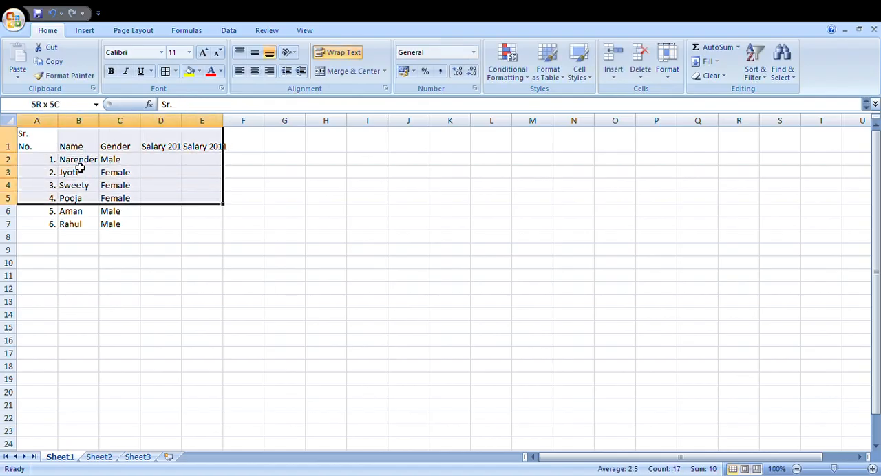
pyautogui.hotkey('shift', 'Down')
pyautogui.hotkey('shift', 'Down')
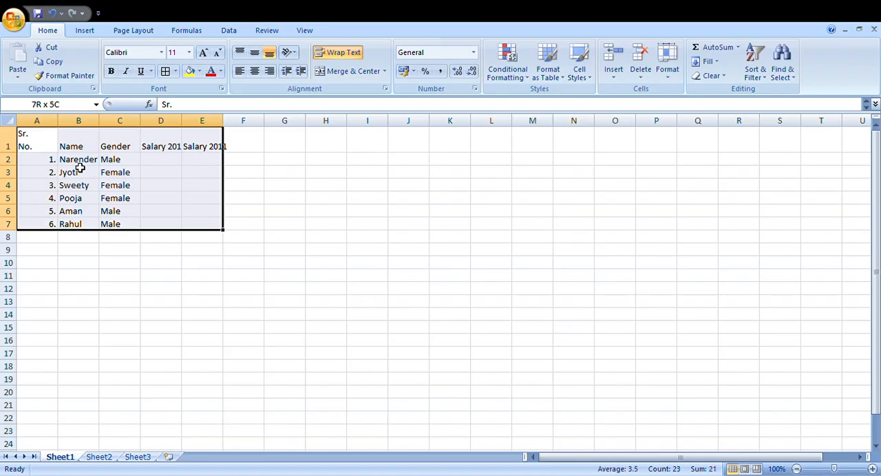
pyautogui.click(239, 54)
pyautogui.click(239, 72)
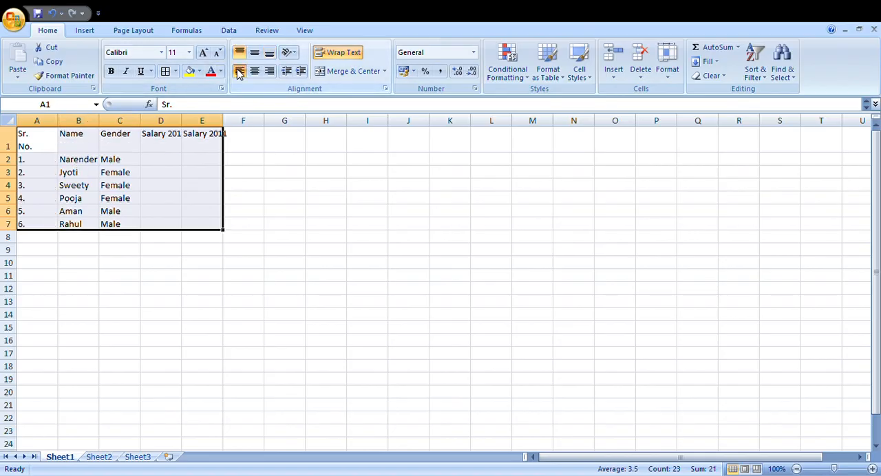
pyautogui.click(151, 165)
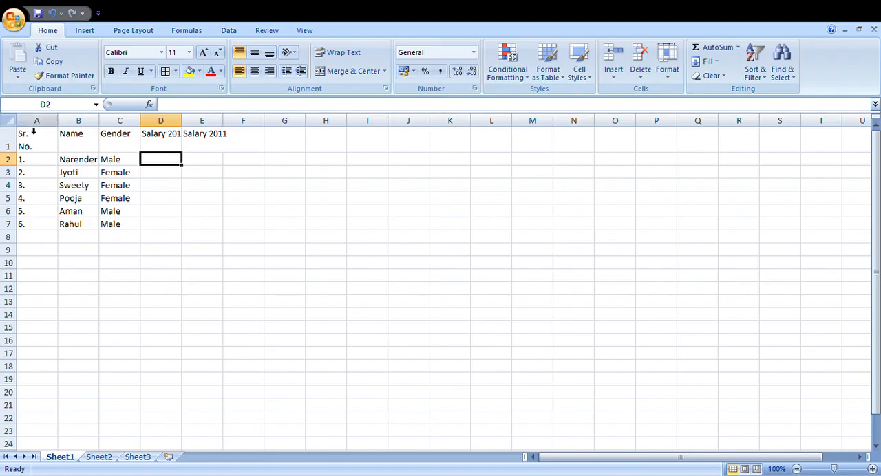
# Step: Widen columns A to E equally so the salary headers fit, and narrow column A to fit its serial numbers
pyautogui.moveTo(40, 134); pyautogui.dragTo(241, 128)
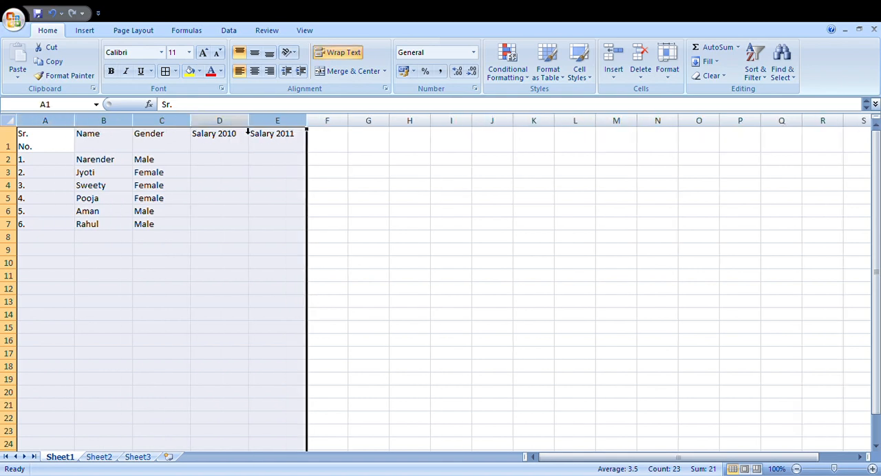
pyautogui.click(211, 167)
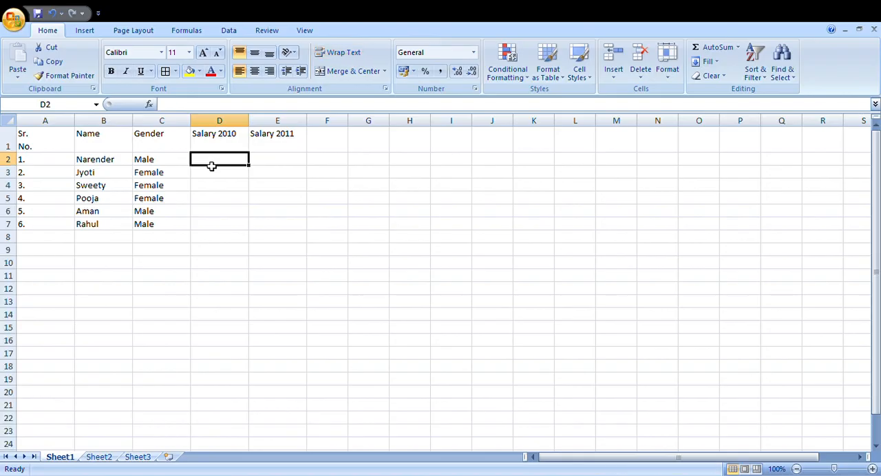
pyautogui.doubleClick(75, 123)
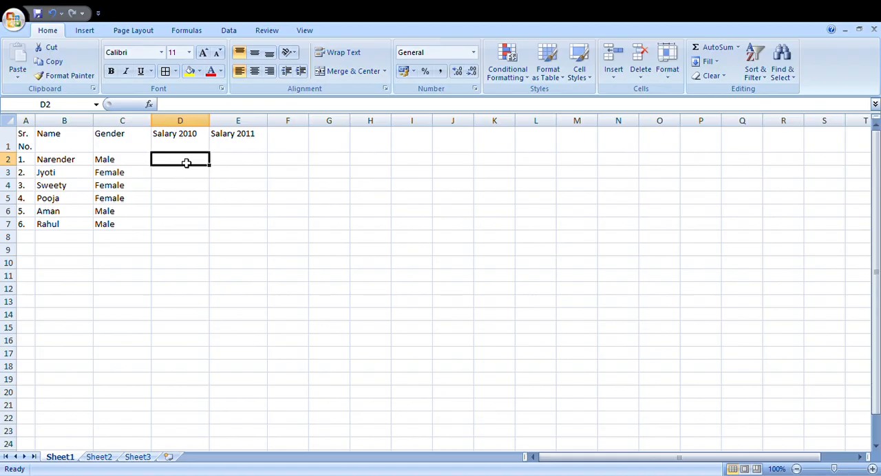
# Step: Enter the 2010 salary 12000 for the male employees in D2, D6 and D7, and 10000 in D5
pyautogui.press('Left')
pyautogui.press('Right')
pyautogui.write('12000')
pyautogui.press('Return')
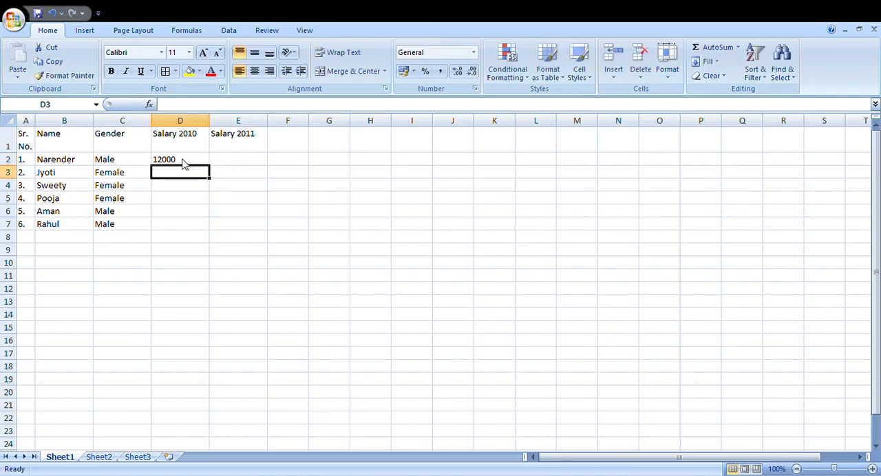
pyautogui.press('Down')
pyautogui.press('Down')
pyautogui.press('Down')
pyautogui.write('12000')
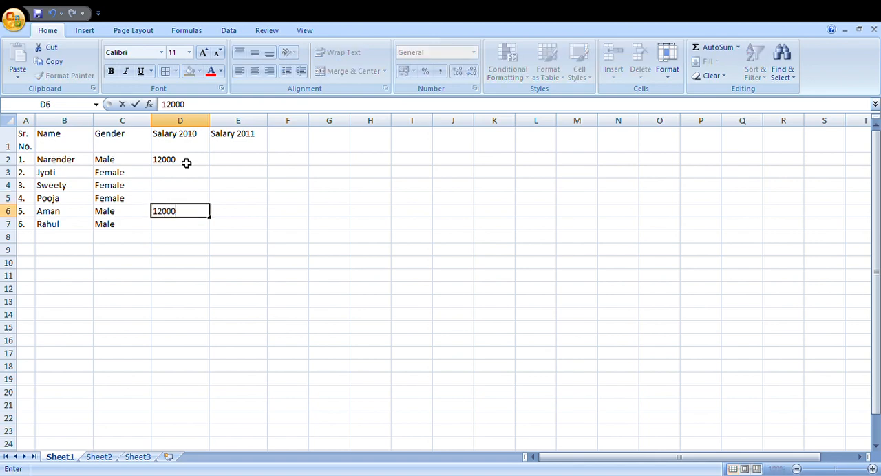
pyautogui.press('Left')
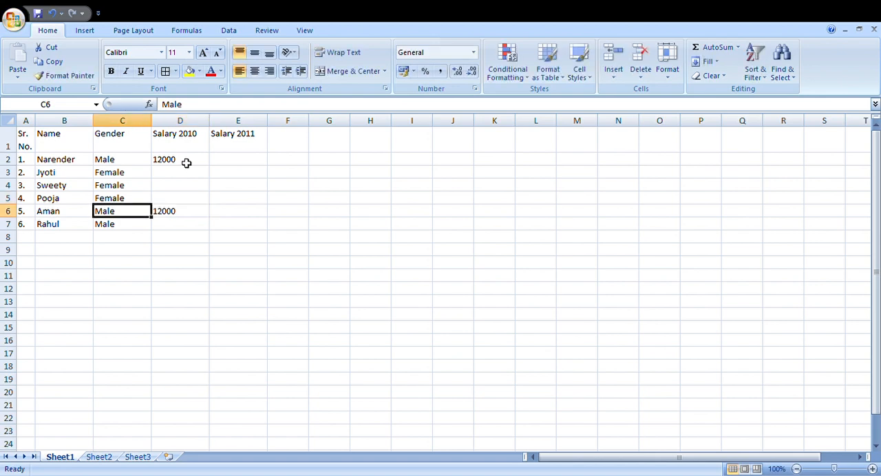
pyautogui.press('Down')
pyautogui.press('Right')
pyautogui.write('1200')
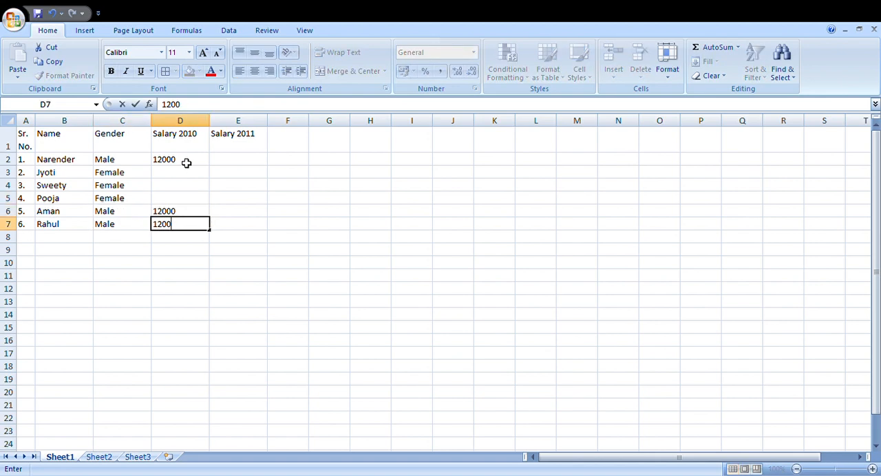
pyautogui.write('0')
pyautogui.press('Up')
pyautogui.press('Up')
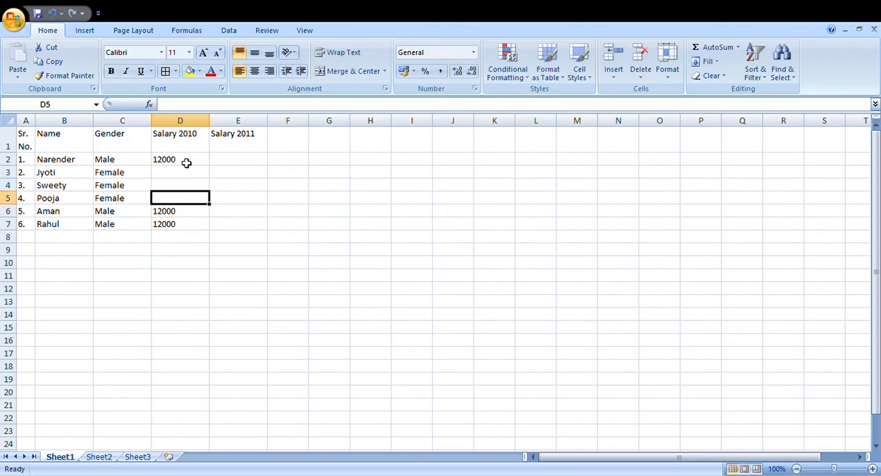
pyautogui.write('10000')
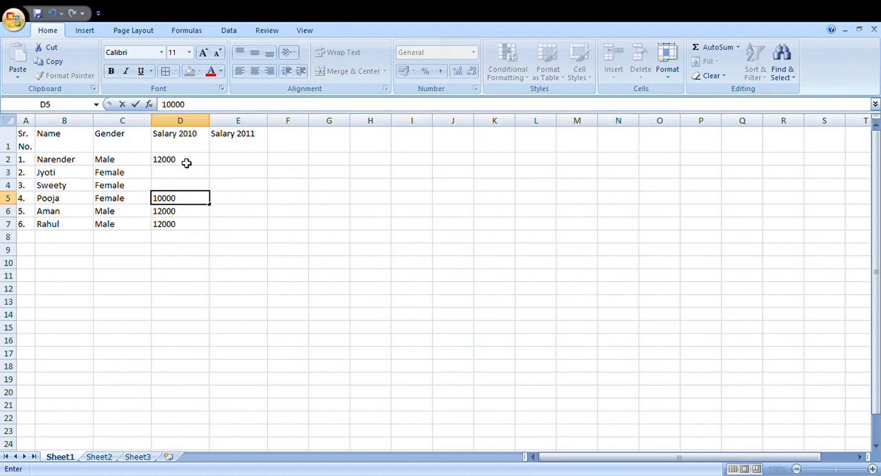
pyautogui.hotkey('shift', 'Up')
pyautogui.hotkey('shift', 'Up')
pyautogui.press('Delete')
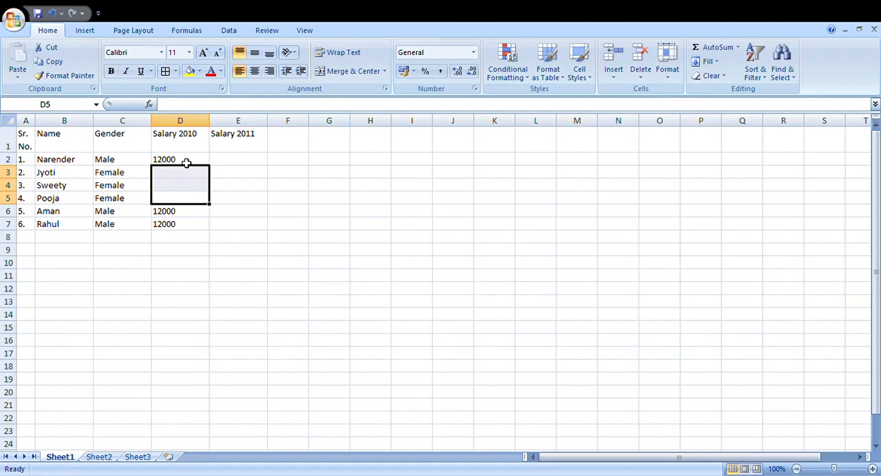
pyautogui.hotkey('ctrl', 'z')
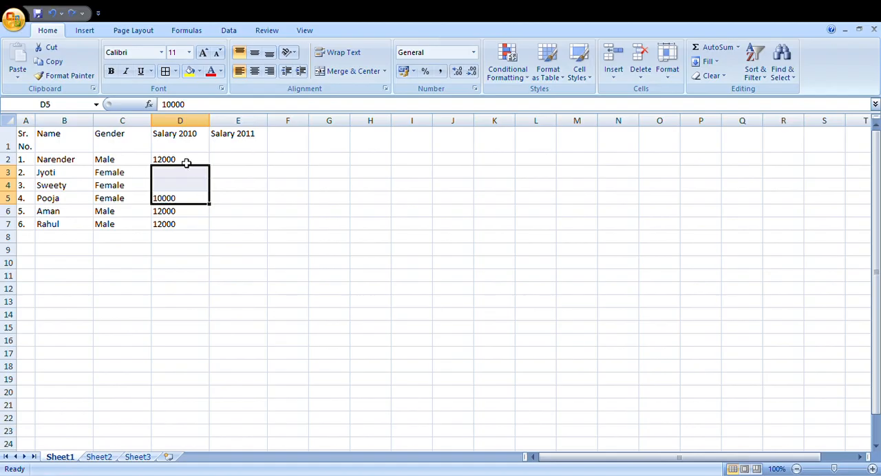
pyautogui.press('Down')
pyautogui.press('Up')
pyautogui.hotkey('shift', 'Up')
pyautogui.hotkey('shift', 'Up')
pyautogui.press('Delete')
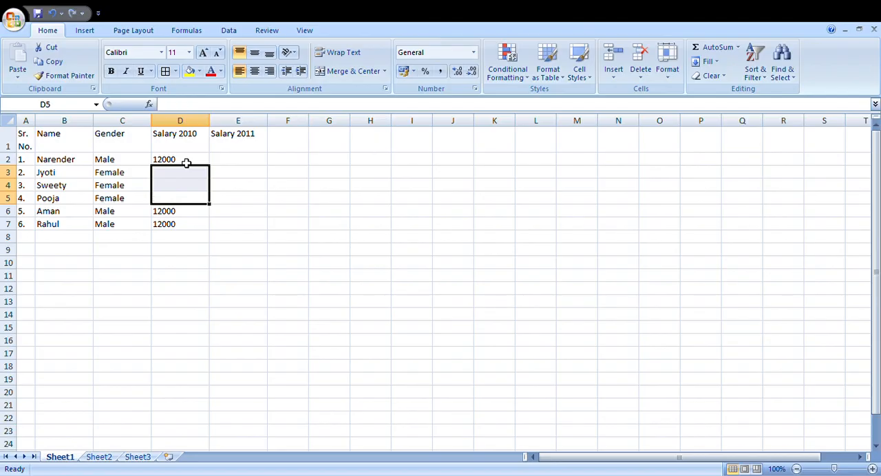
pyautogui.hotkey('ctrl', 'z')
pyautogui.press('Up')
pyautogui.press('Down')
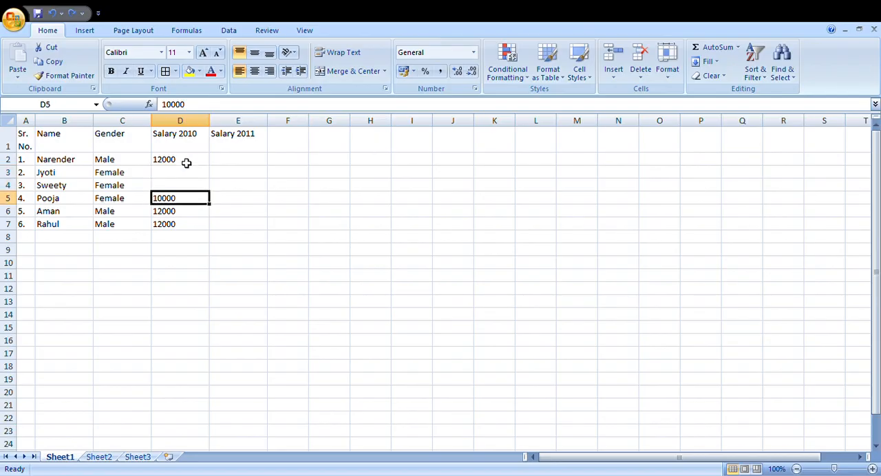
# Step: Copy the 10000 salary from D5 into D3:D4 for the other female employees
pyautogui.hotkey('ctrl', 'c')
pyautogui.press('Up')
pyautogui.hotkey('shift', 'Up')
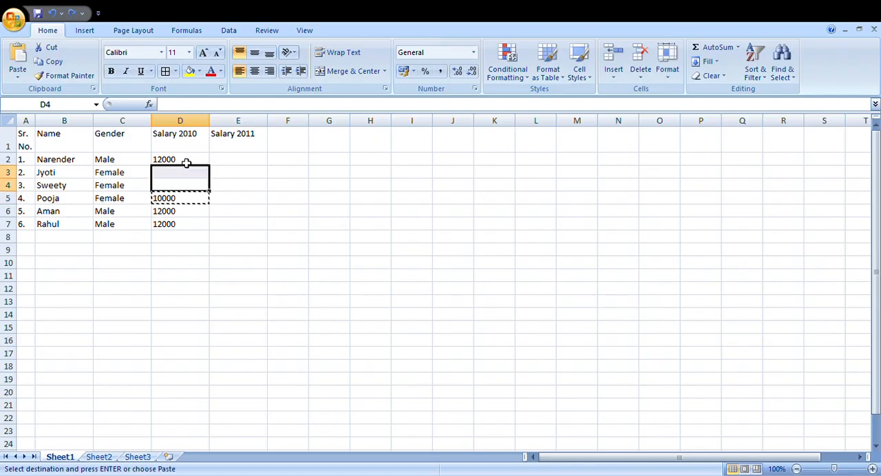
pyautogui.hotkey('ctrl', 'v')
pyautogui.click(186, 163)
pyautogui.press('Down')
pyautogui.press('Down')
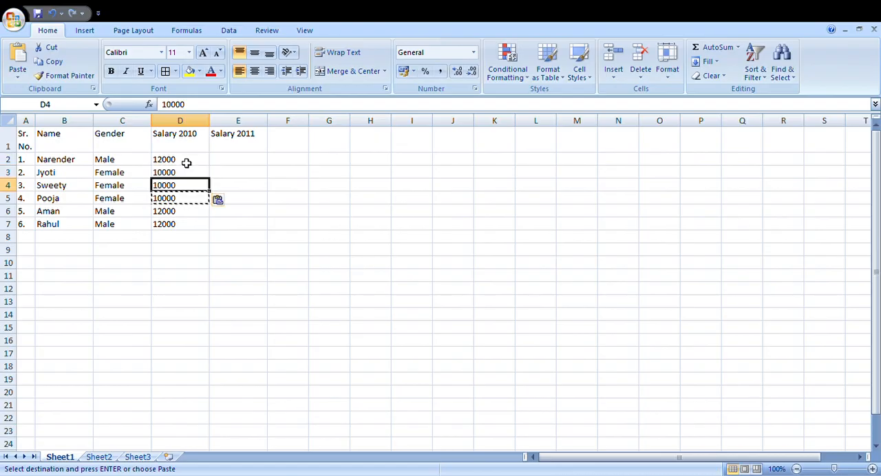
pyautogui.press('Up')
pyautogui.press('Up')
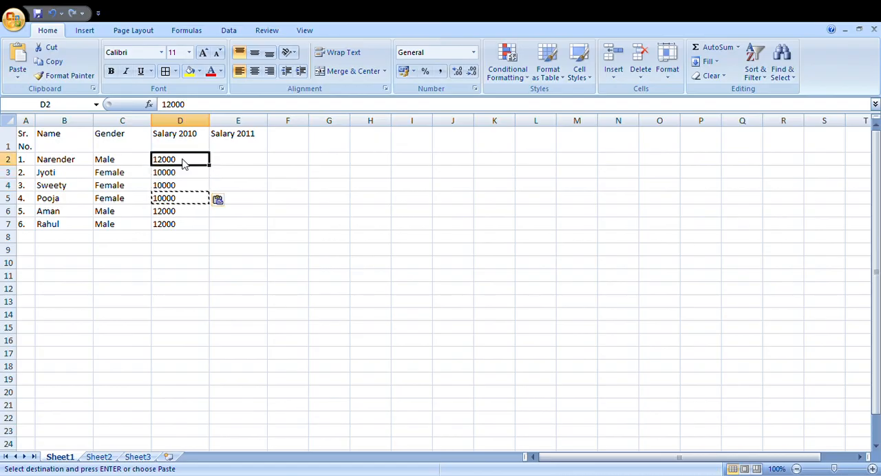
pyautogui.hotkey('ctrl', 'shift', 'Down')
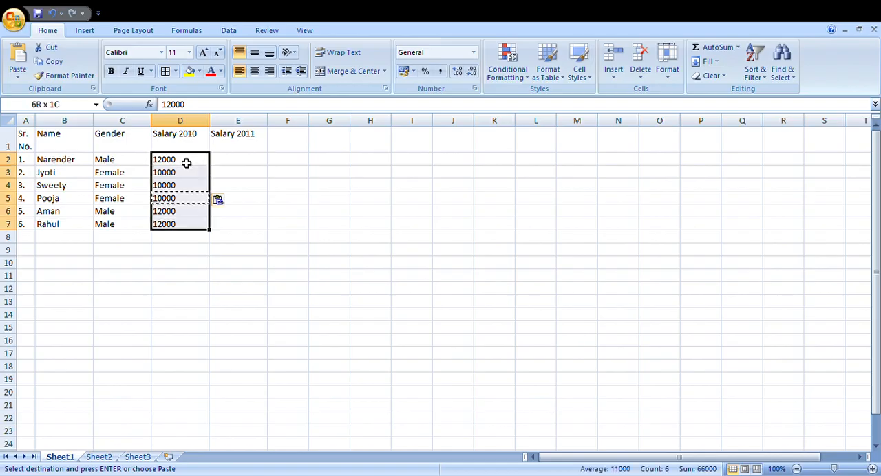
pyautogui.press('Delete')
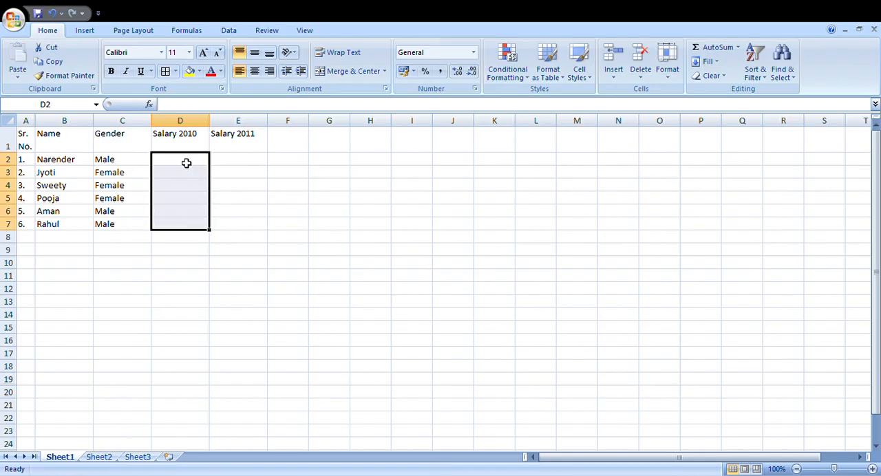
pyautogui.press('Up')
pyautogui.press('Down')
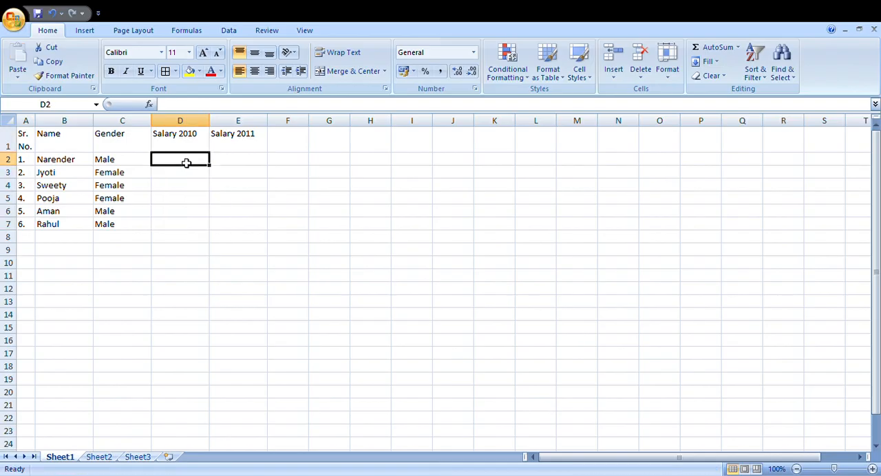
pyautogui.hotkey('ctrl', 'z')
pyautogui.press('Right')
pyautogui.press('Left')
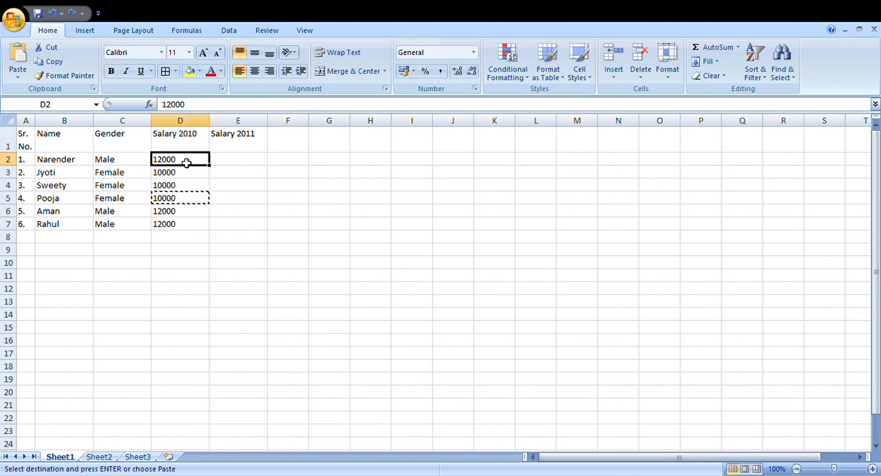
# Step: Clear all the manually entered 2010 salaries from D2:D7
pyautogui.hotkey('ctrl', 'shift', 'Down')
pyautogui.press('Delete')
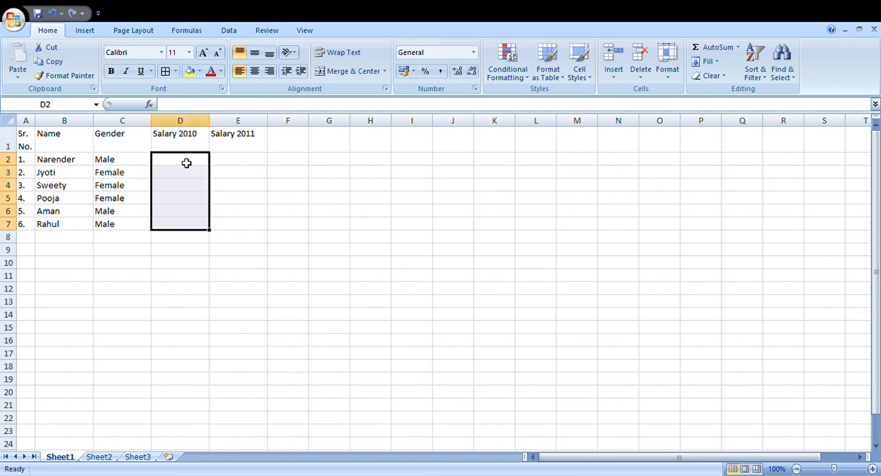
pyautogui.press('Up')
pyautogui.press('Down')
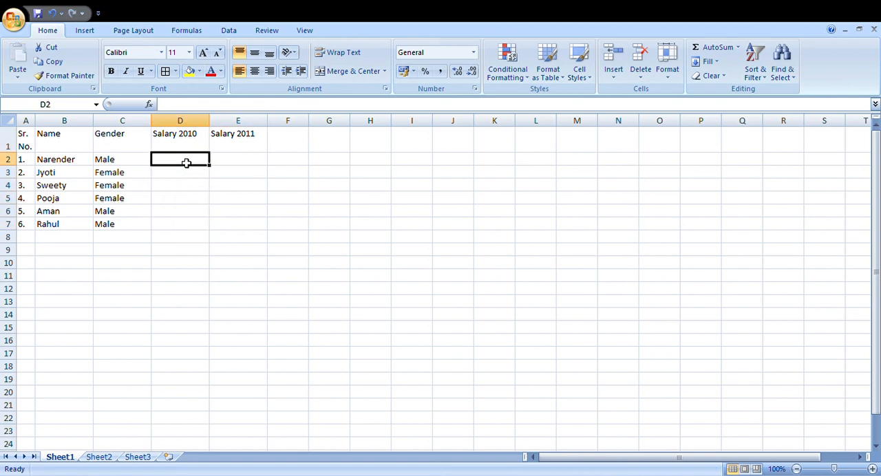
# Step: Enter the formula =IF(C2="male","12000","10000") in D2 for the first employee's 2010 salary
pyautogui.write('=IF(')
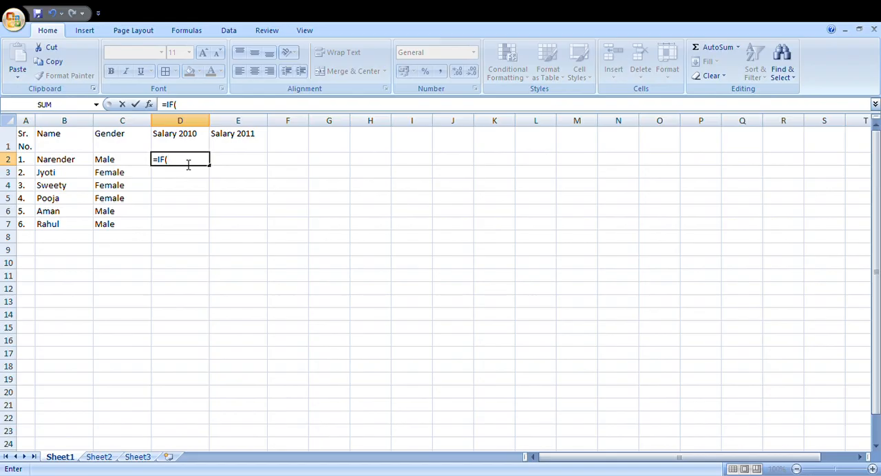
pyautogui.press('Left')
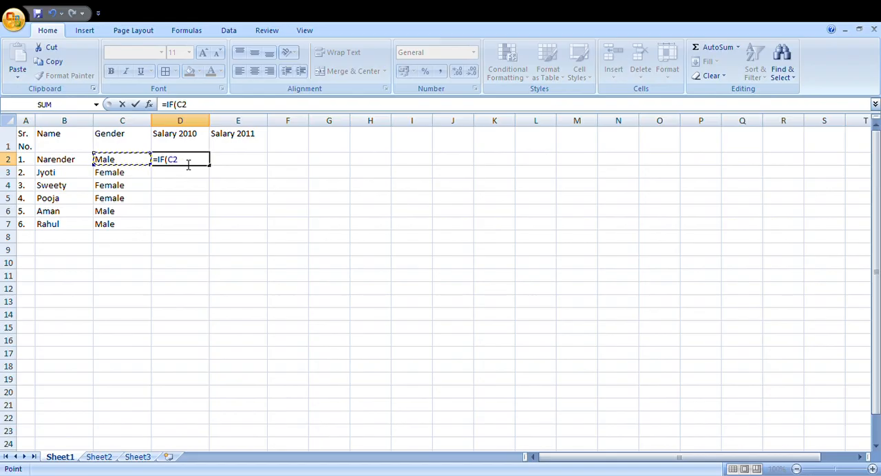
pyautogui.write('="male')
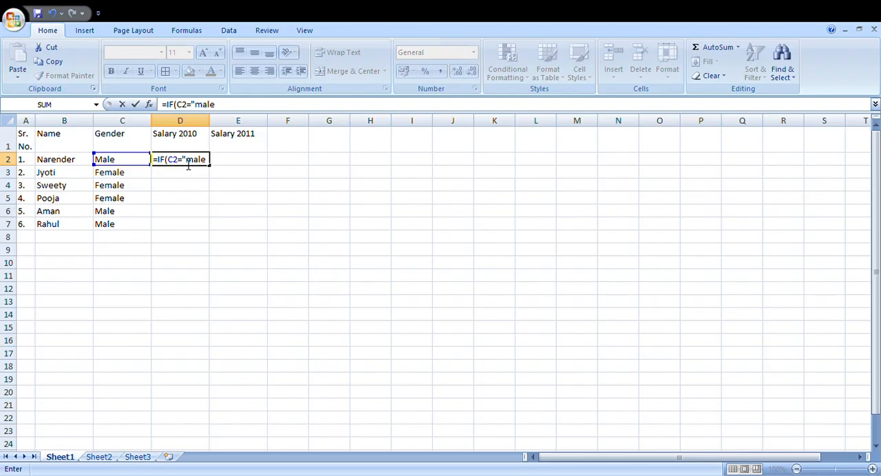
pyautogui.write('",')
pyautogui.write('"12000"')
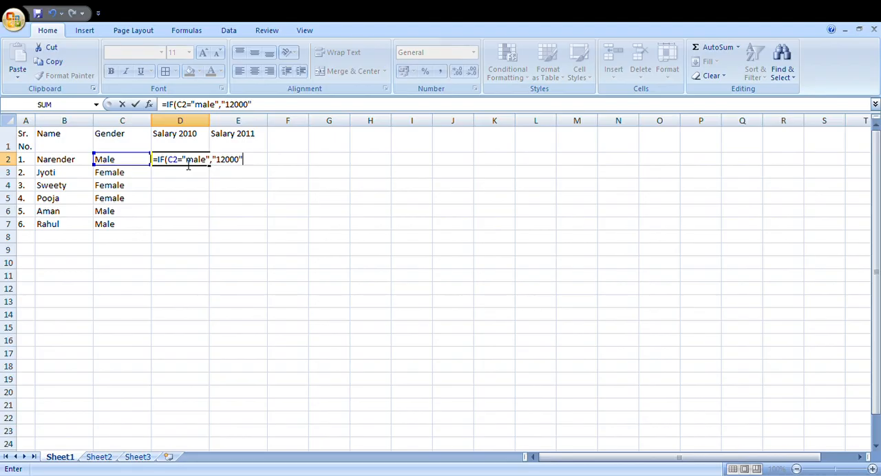
pyautogui.write(',"10000')
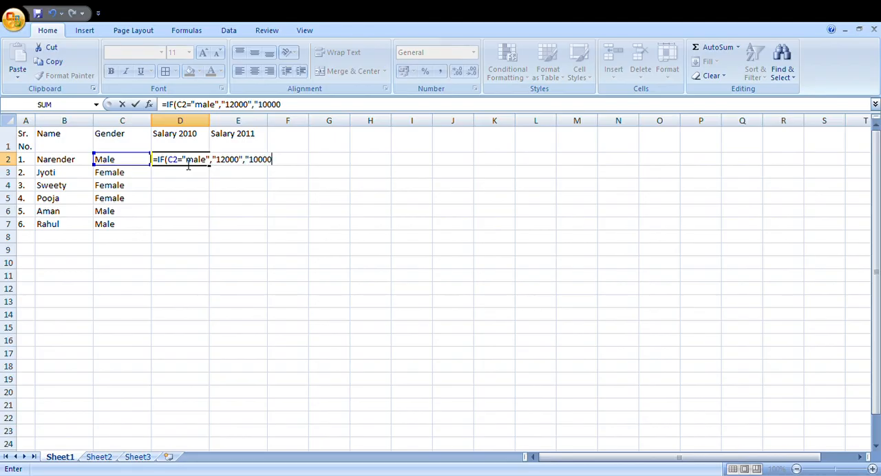
pyautogui.write('"')
pyautogui.press('Return')
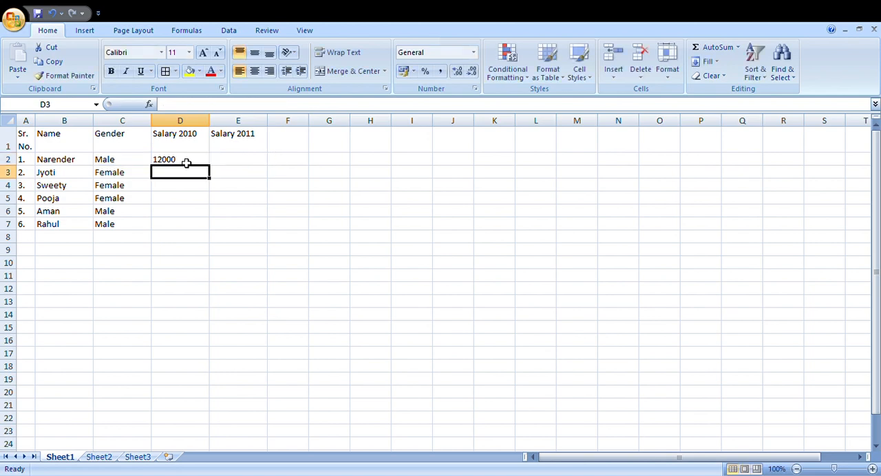
# Step: Fill the IF formula in D2 down through D7 for all employees
pyautogui.click(186, 163)
pyautogui.hotkey('shift', 'Down')
pyautogui.hotkey('shift', 'Down')
pyautogui.hotkey('shift', 'Down')
pyautogui.hotkey('shift', 'Down')
pyautogui.hotkey('shift', 'Down')
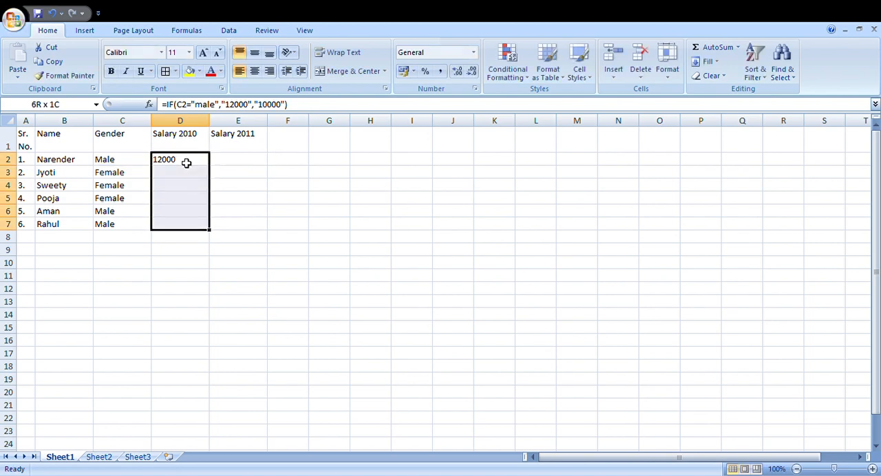
pyautogui.hotkey('ctrl', 'd')
# Step: Check the filled IF formulas cell by cell in the Salary 2010 column
pyautogui.click(186, 162)
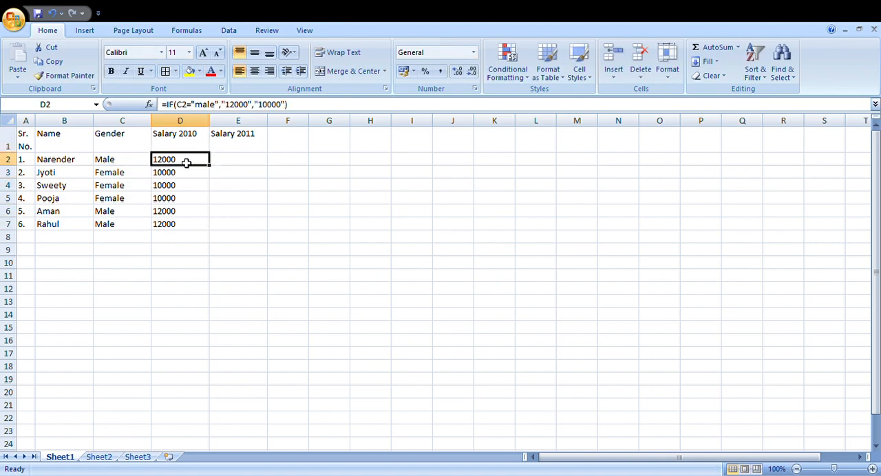
pyautogui.press('Down')
pyautogui.press('Down')
pyautogui.press('Down')
pyautogui.press('Down')
pyautogui.press('Up')
pyautogui.press('Up')
pyautogui.press('Up')
pyautogui.press('Up')
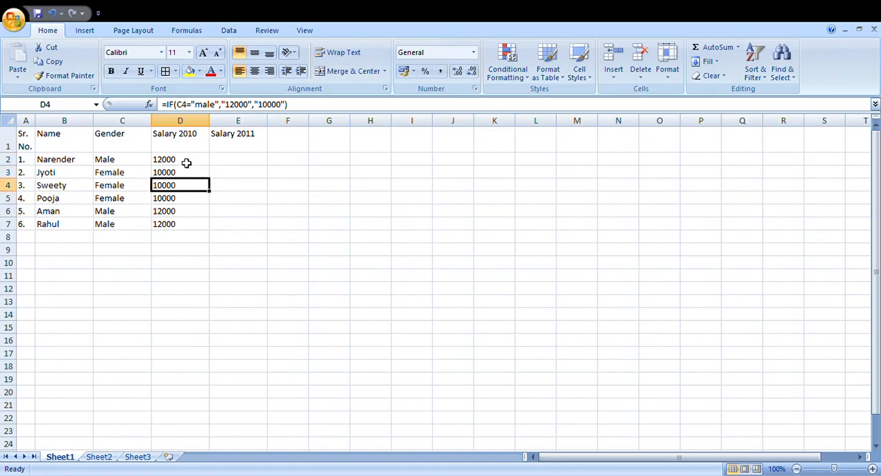
pyautogui.press('Right')
pyautogui.press('Left')
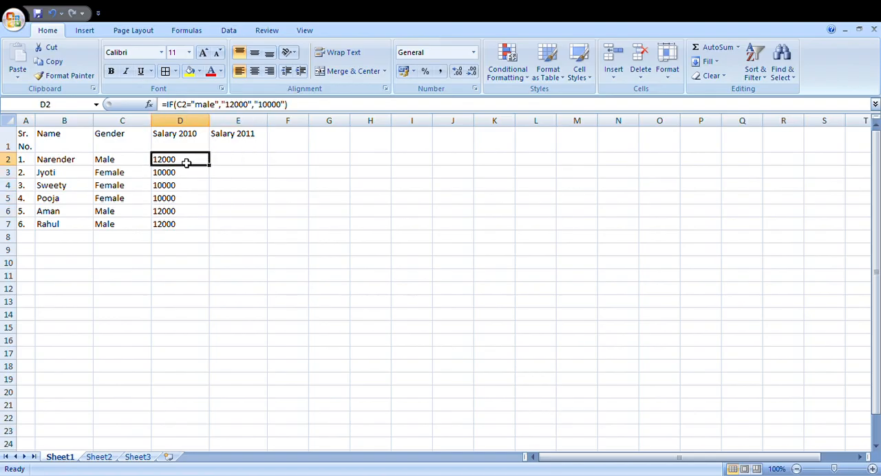
pyautogui.press('Right')
pyautogui.press('Left')
pyautogui.press('Right')
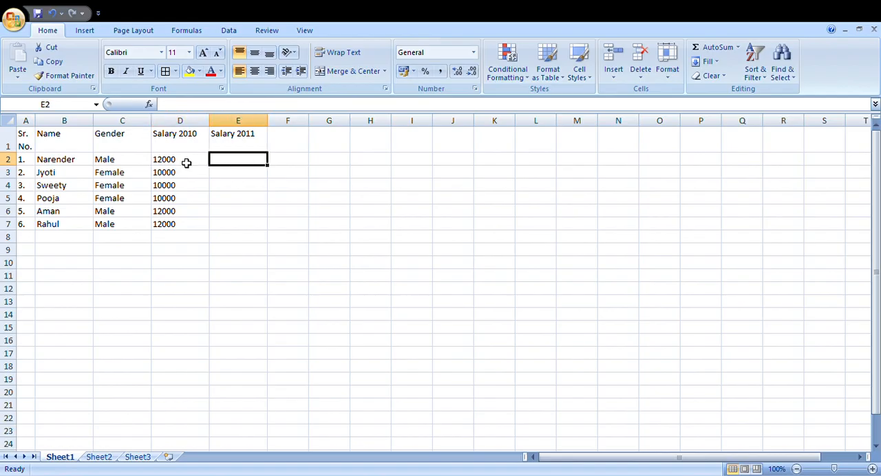
pyautogui.press('Left')
pyautogui.press('Right')
pyautogui.press('Left')
pyautogui.press('Right')
pyautogui.press('Left')
pyautogui.press('Right')
pyautogui.press('Left')
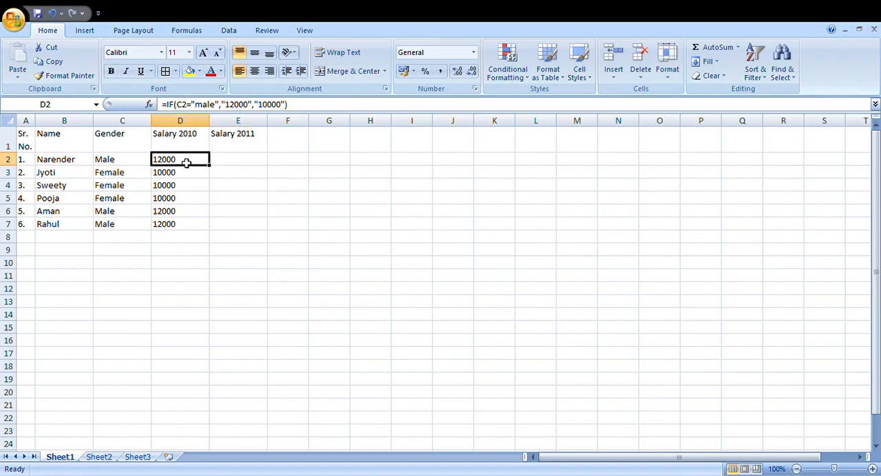
# Step: Start an IF formula in E2 under Salary 2011 with the gender cell C2 as the tested value
pyautogui.press('Right')
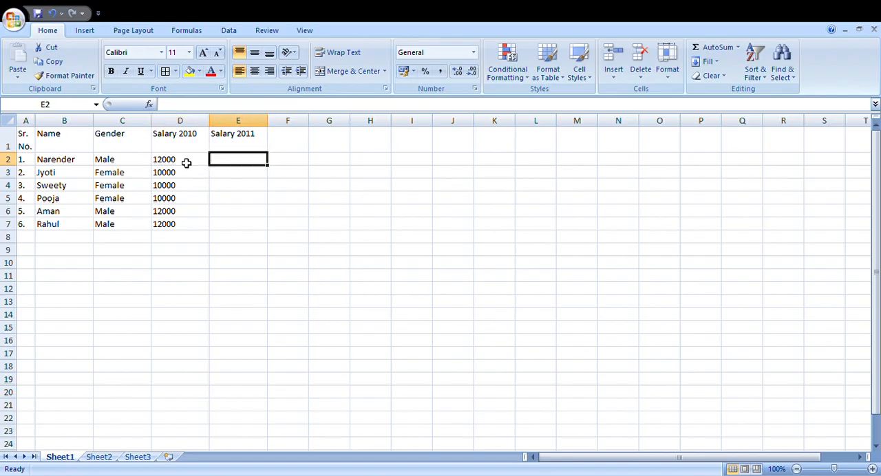
pyautogui.write('=IF(')
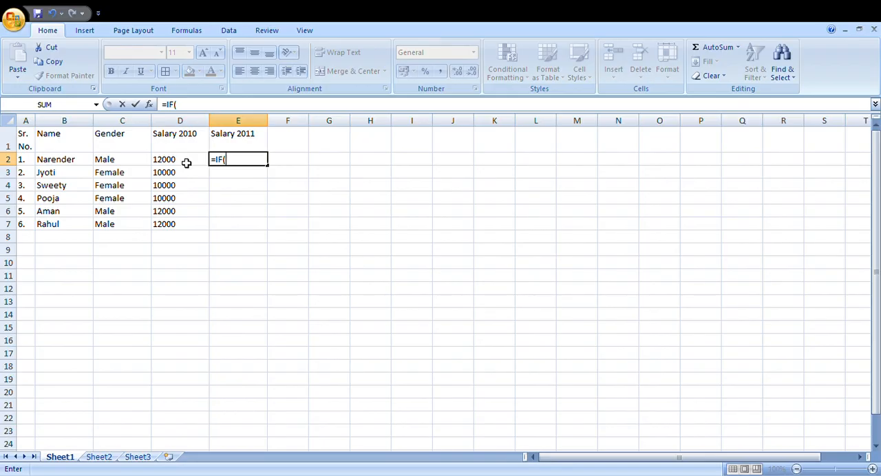
pyautogui.press('Left')
pyautogui.press('Left')
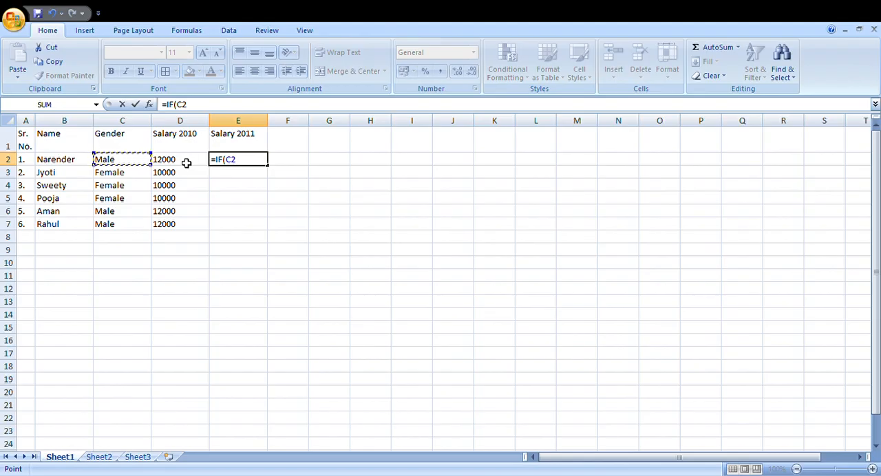
pyautogui.write('=Salary 2011')
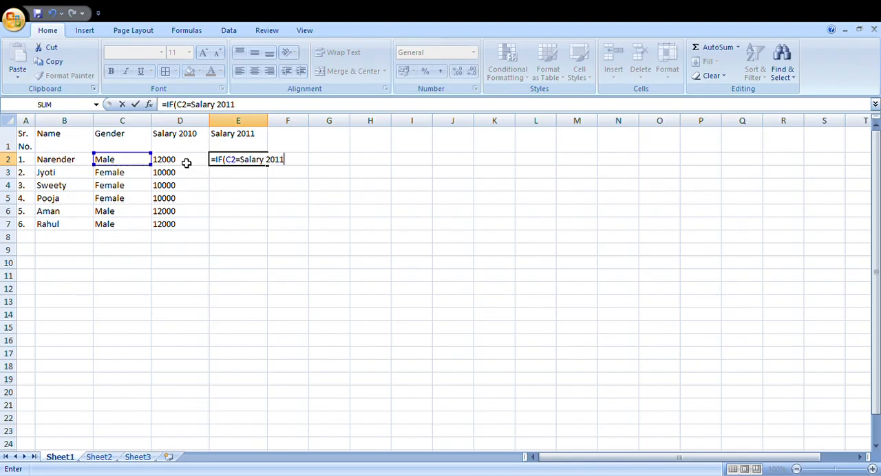
pyautogui.press('BackSpace')
pyautogui.press('BackSpace')
pyautogui.press('BackSpace')
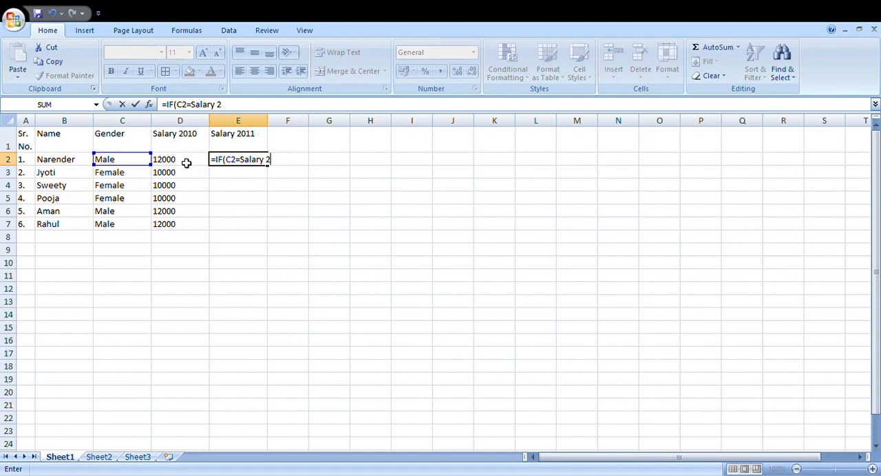
pyautogui.press('BackSpace')
pyautogui.press('BackSpace')
pyautogui.press('BackSpace')
pyautogui.press('BackSpace')
pyautogui.press('BackSpace')
pyautogui.press('BackSpace')
pyautogui.press('BackSpace')
pyautogui.press('BackSpace')
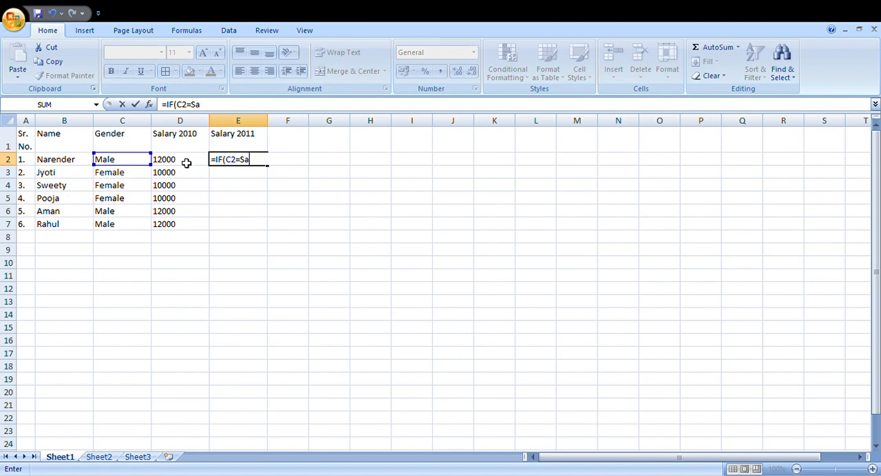
# Step: Complete the Salary 2011 formula in E2 as =IF(C2="male","17000","15000")
pyautogui.write('"male",(')
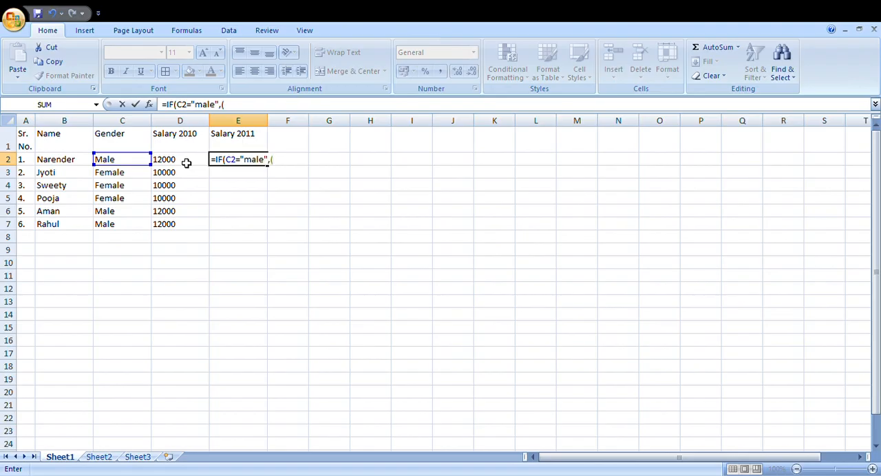
pyautogui.press('BackSpace')
pyautogui.write('"17000","15000')
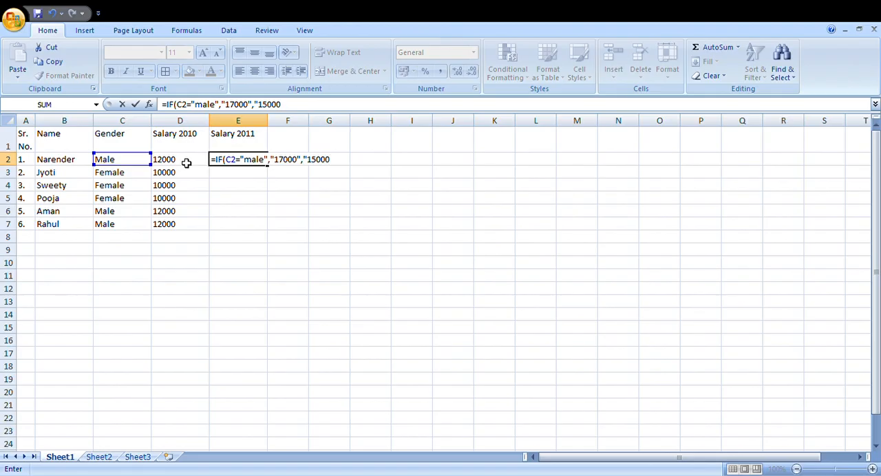
pyautogui.write('")')
pyautogui.press('Right')
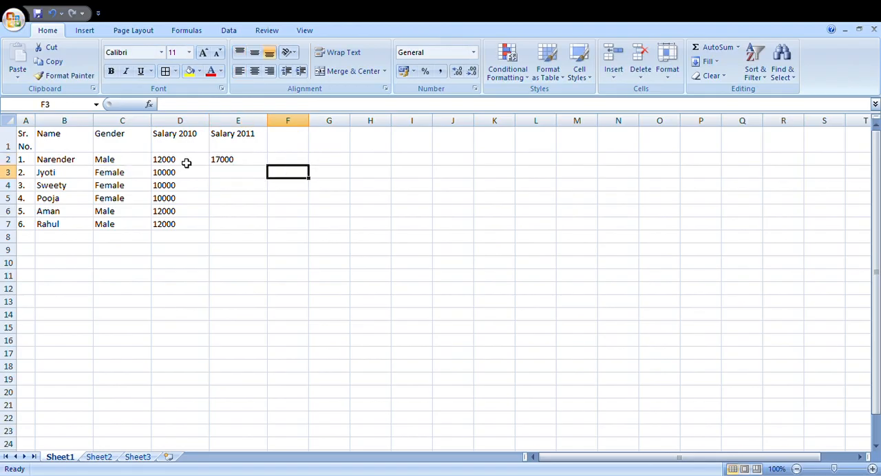
# Step: Fill the Salary 2011 formula from E2 down through E7
pyautogui.press('Up')
pyautogui.press('Left')
pyautogui.hotkey('shift', 'Down')
pyautogui.hotkey('shift', 'Down')
pyautogui.hotkey('shift', 'Down')
pyautogui.hotkey('shift', 'Down')
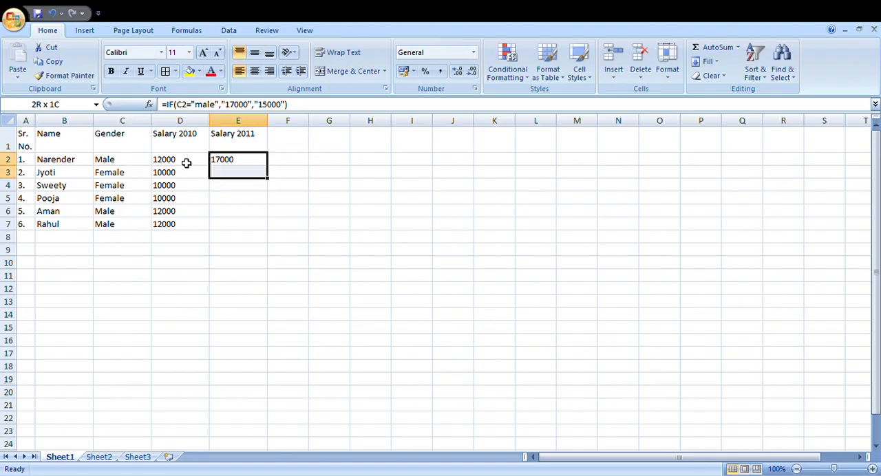
pyautogui.hotkey('shift', 'Down')
pyautogui.hotkey('ctrl', 'd')
pyautogui.press('Right')
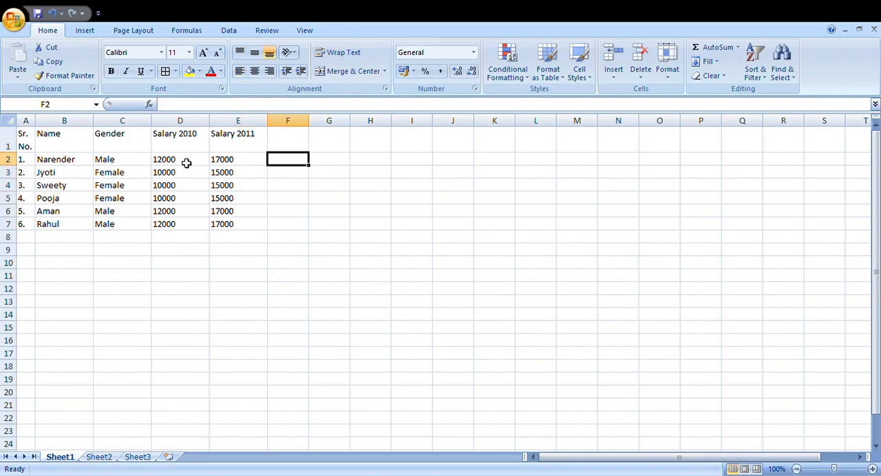
# Step: Reopen the Salary 2011 formula in E2 and erase everything after =IF(
pyautogui.press('Left')
pyautogui.press('Left')
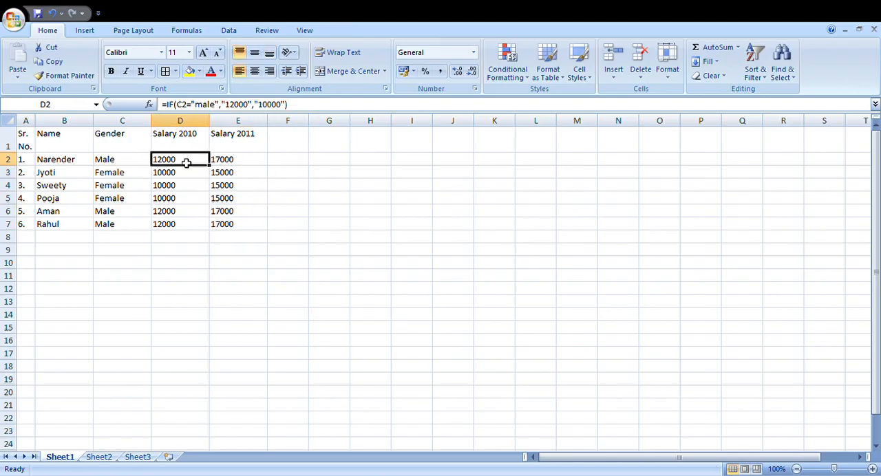
pyautogui.press('Right')
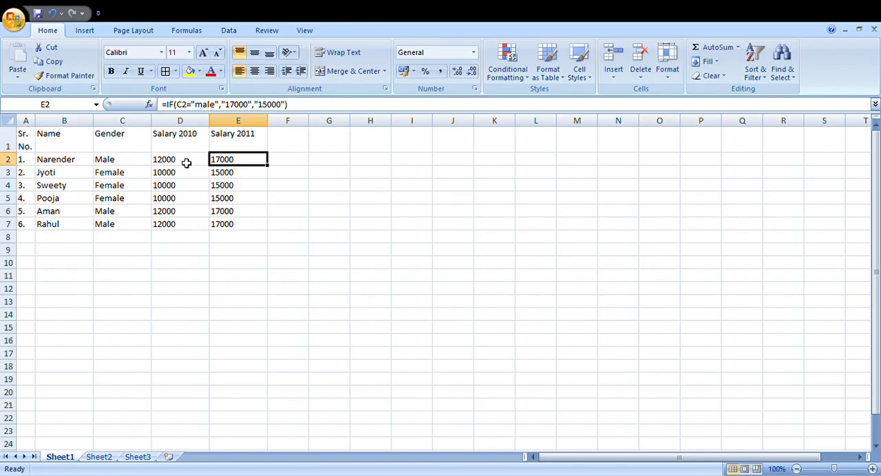
pyautogui.press('F2')
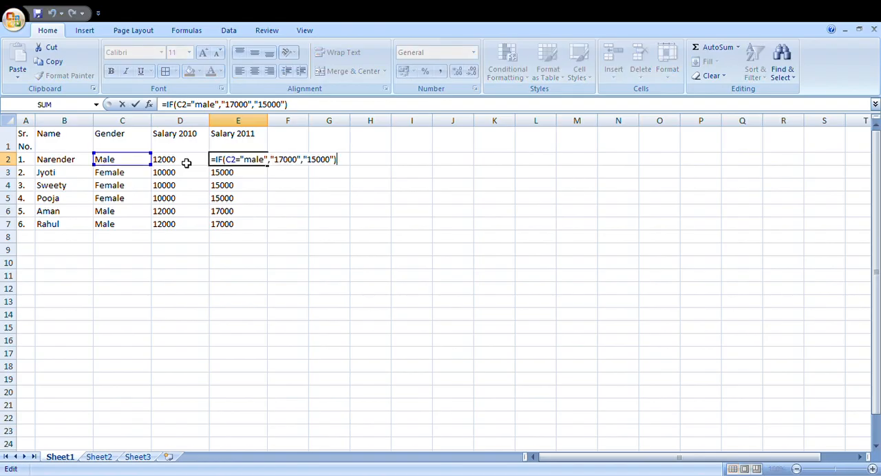
pyautogui.press('BackSpace')
pyautogui.press('BackSpace')
pyautogui.press('BackSpace')
pyautogui.press('BackSpace')
pyautogui.press('BackSpace')
pyautogui.press('BackSpace')
pyautogui.press('BackSpace')
pyautogui.press('BackSpace')
pyautogui.press('BackSpace')
pyautogui.press('BackSpace')
pyautogui.press('BackSpace')
pyautogui.press('BackSpace')
pyautogui.press('BackSpace')
pyautogui.press('BackSpace')
pyautogui.press('BackSpace')
pyautogui.press('BackSpace')
pyautogui.press('BackSpace')
pyautogui.press('BackSpace')
pyautogui.press('BackSpace')
pyautogui.press('BackSpace')
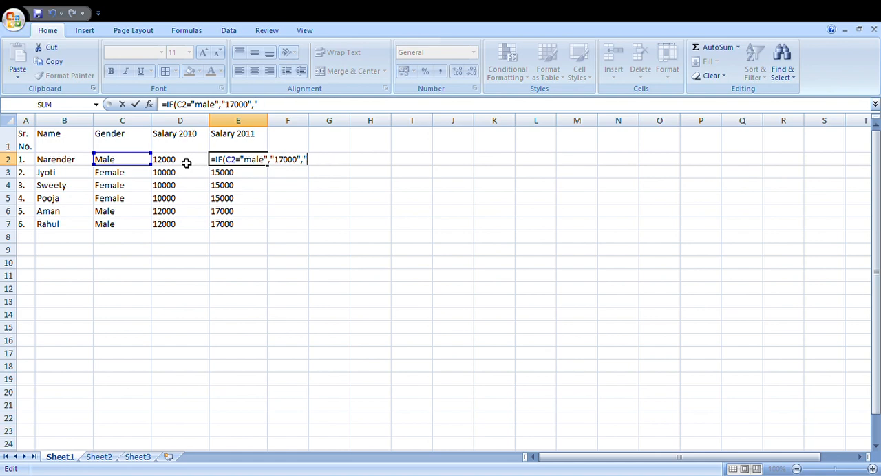
pyautogui.press('BackSpace')
pyautogui.press('BackSpace')
pyautogui.press('BackSpace')
pyautogui.press('BackSpace')
pyautogui.press('BackSpace')
pyautogui.press('BackSpace')
pyautogui.press('BackSpace')
pyautogui.press('BackSpace')
pyautogui.write('=IF(')
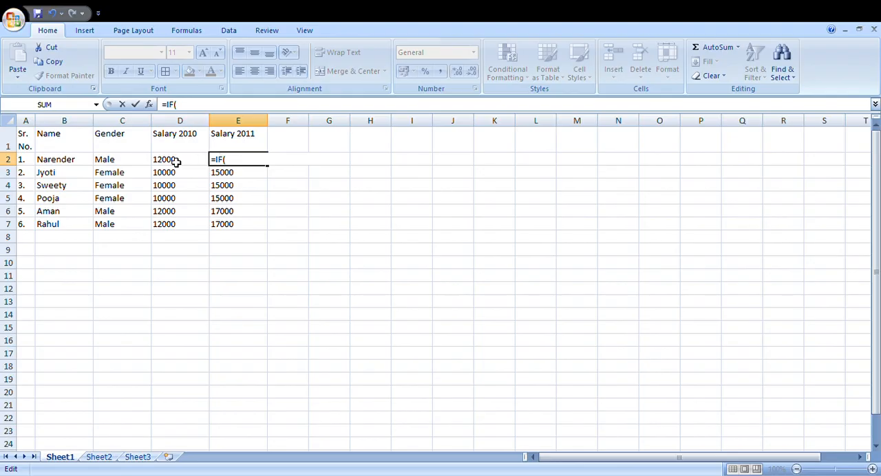
# Step: Rebuild the arguments in E2 so the formula reads =IF(C2="male","17000","15000")
pyautogui.click(145, 164)
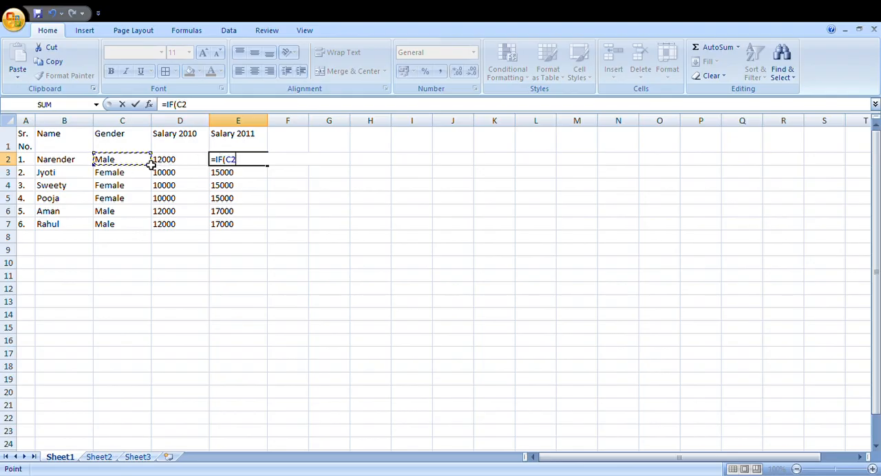
pyautogui.write('="ma')
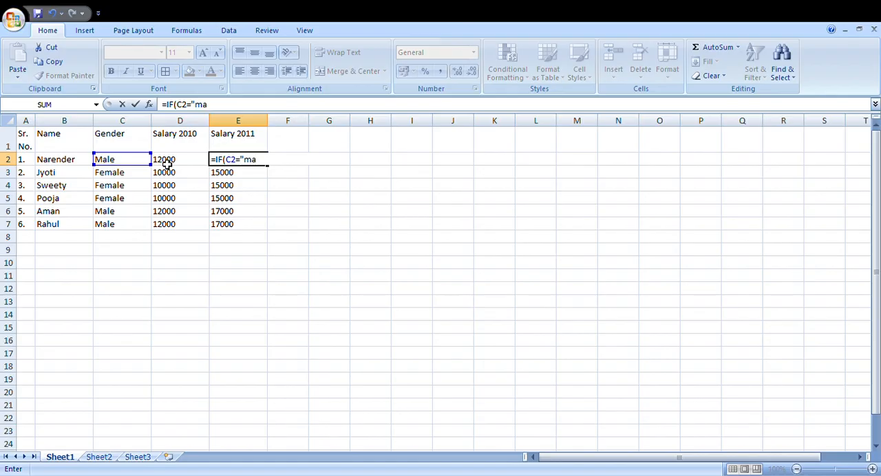
pyautogui.write('le","')
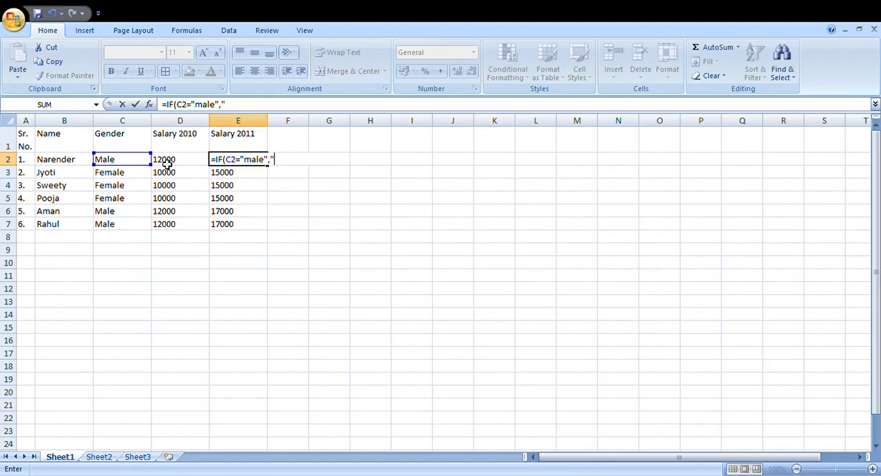
pyautogui.write('17000","150000')
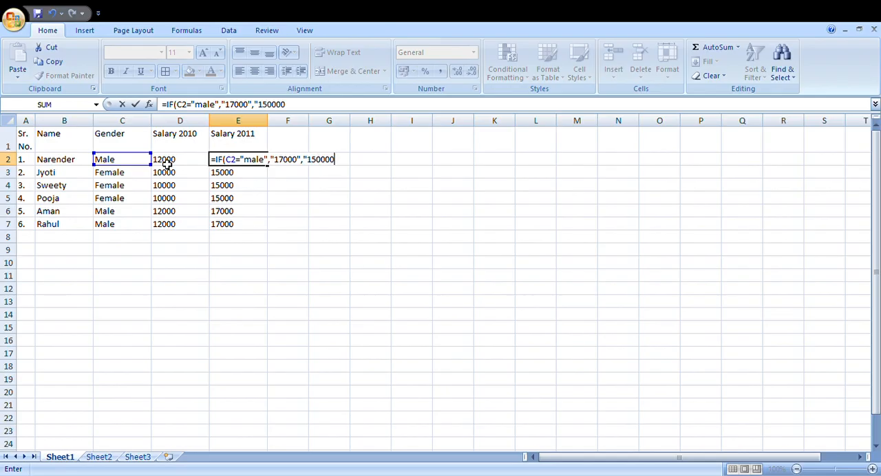
pyautogui.press('BackSpace')
pyautogui.write('"')
pyautogui.write(')')
pyautogui.press('Return')
pyautogui.press('Up')
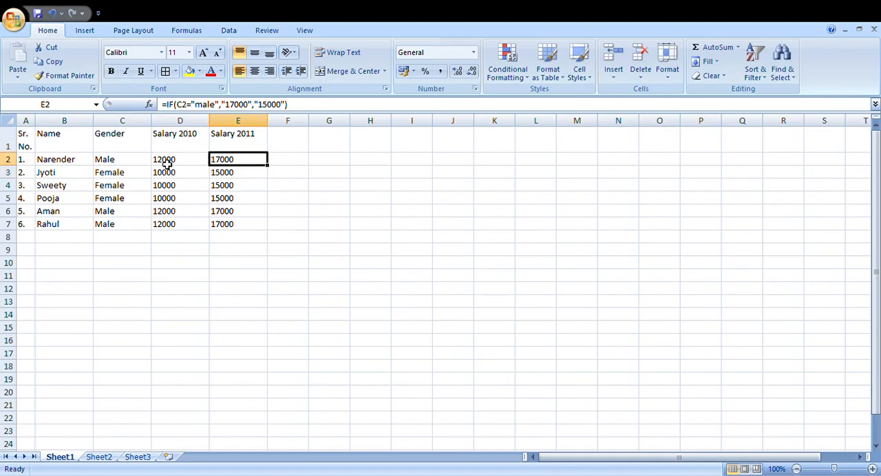
pyautogui.press('Right')
pyautogui.press('Up')
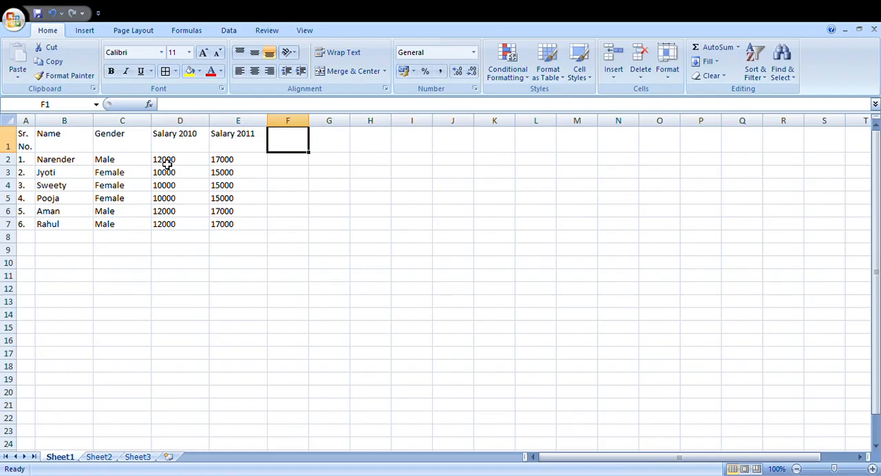
# Step: Add the column heading Expenses in F1, beside Salary 2011
pyautogui.write('Expenses')
pyautogui.press('Return')
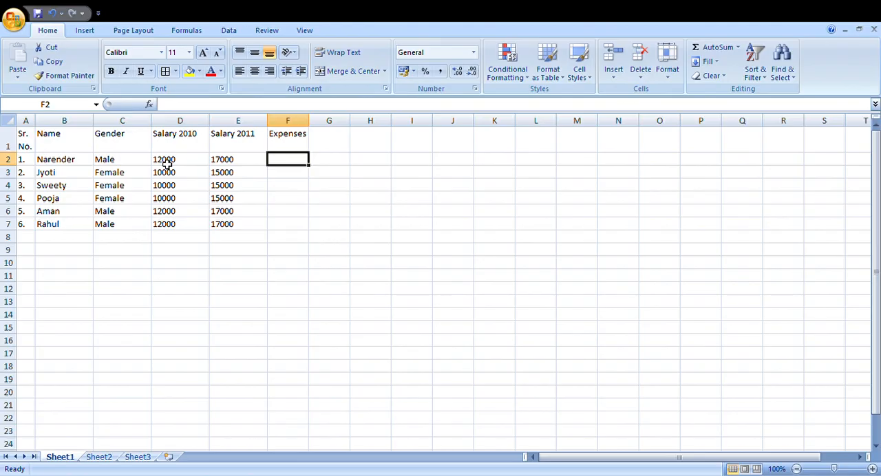
pyautogui.press('Left')
pyautogui.press('Left')
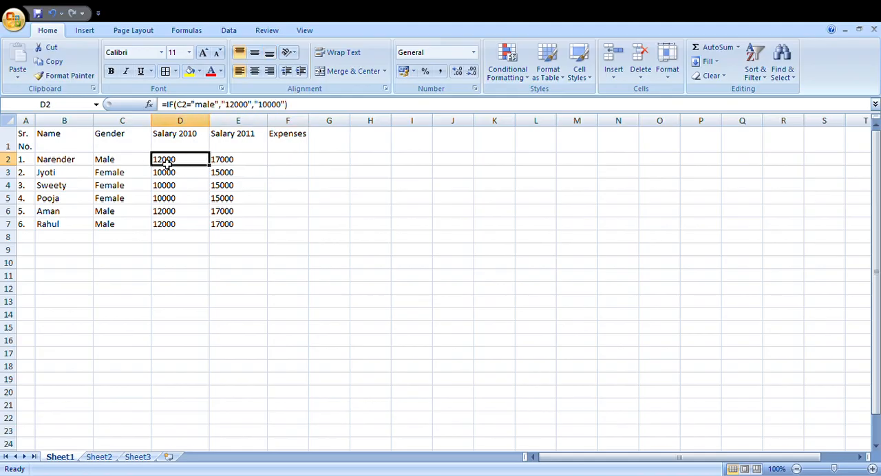
pyautogui.press('Right')
pyautogui.press('Right')
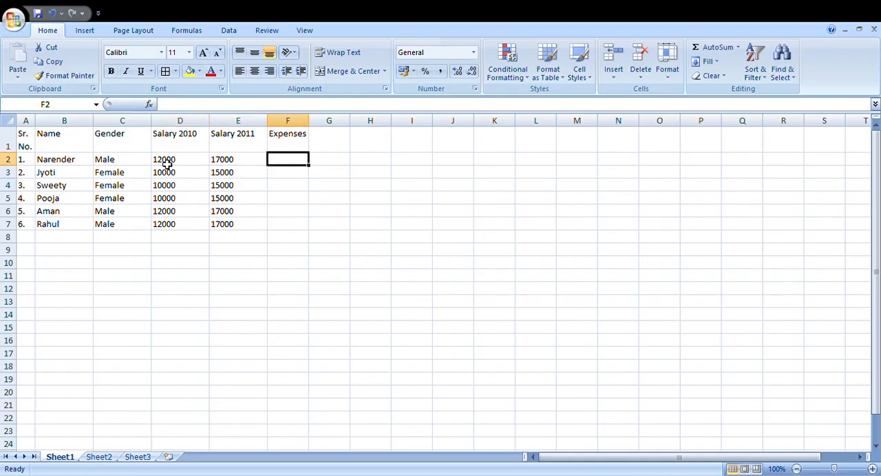
# Step: Start an IF formula in F2 that tests whether the gender in C2 equals "male"
pyautogui.write('=id')
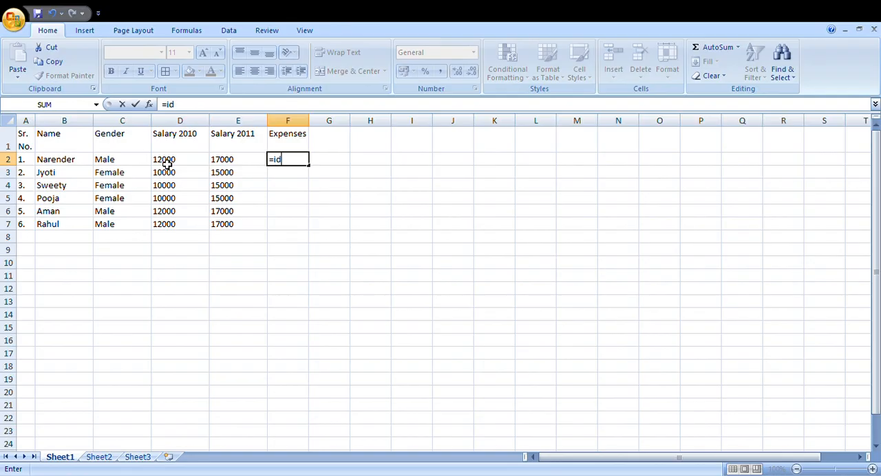
pyautogui.press('BackSpace')
pyautogui.write('f')
pyautogui.press('Tab')
pyautogui.press('Left')
pyautogui.press('Left')
pyautogui.press('Left')
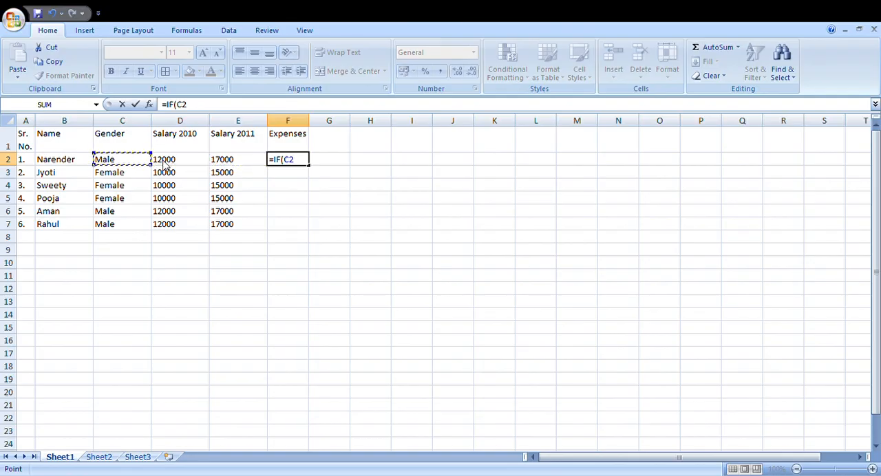
pyautogui.write('="m')
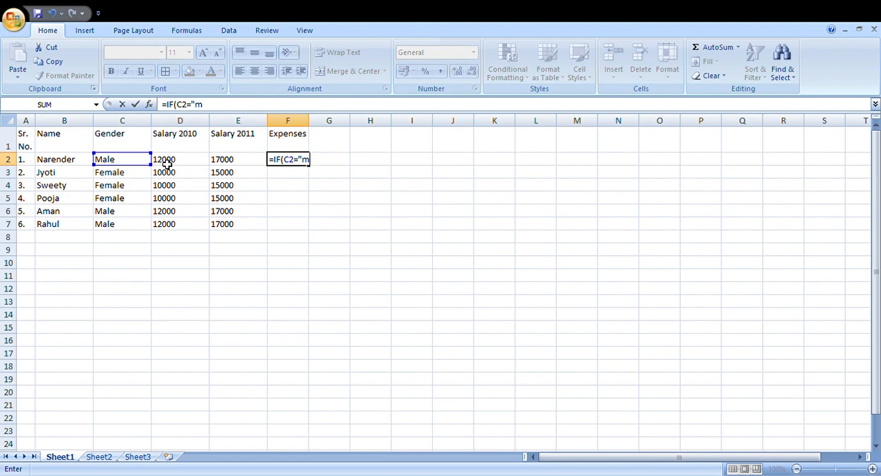
pyautogui.write('ale",(')
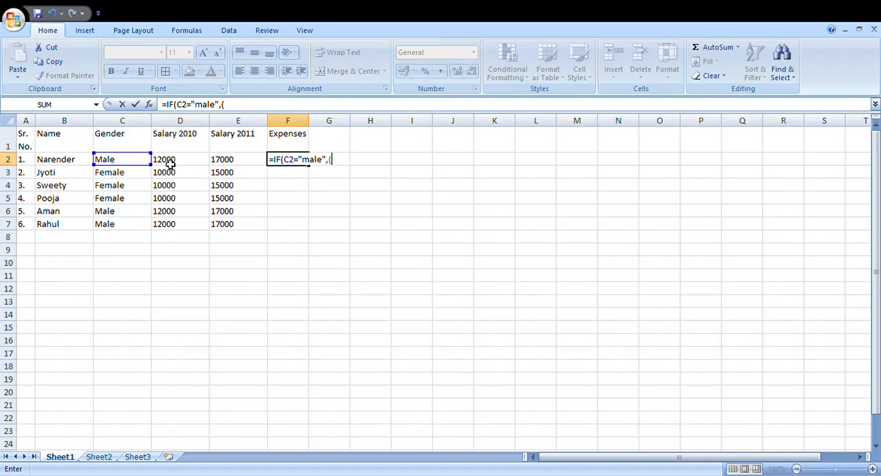
# Step: Set the value-if-true argument of the F2 formula to (D2+E2)*10%
pyautogui.click(178, 161)
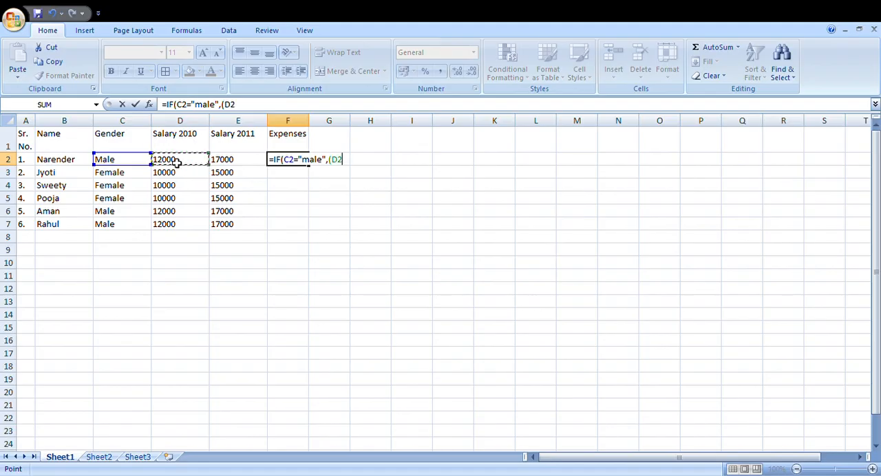
pyautogui.write('+')
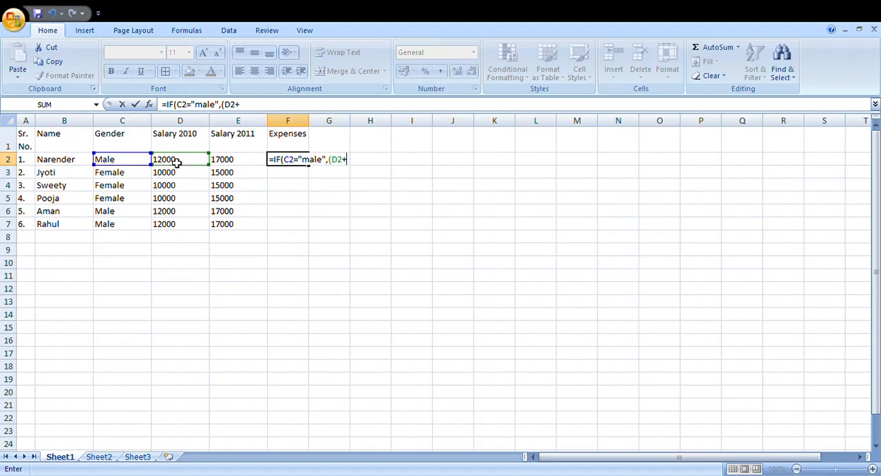
pyautogui.click(234, 164)
pyautogui.write(')')
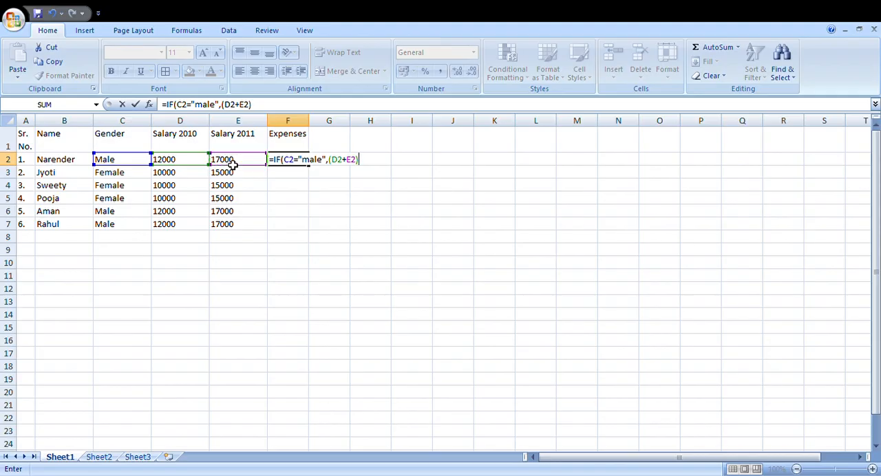
pyautogui.write('*10%,')
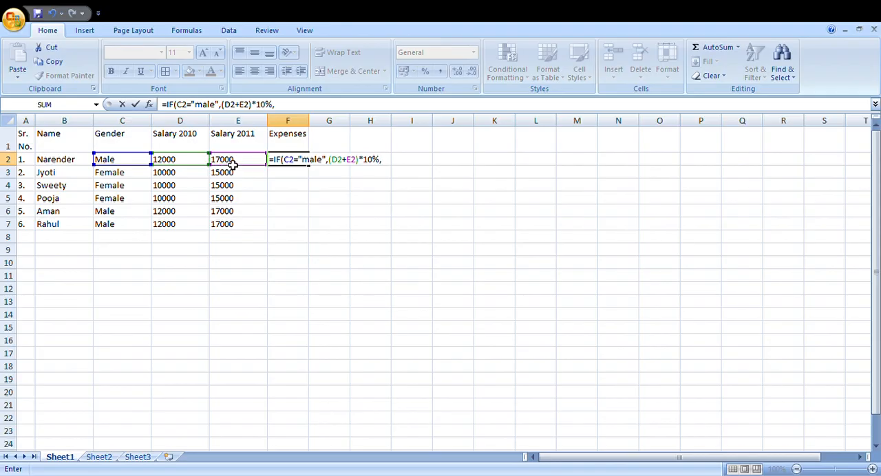
pyautogui.write('(')
# Step: Add (D2+E2)*5% as the value-if-false argument and complete the Expenses formula in F2
pyautogui.click(197, 162)
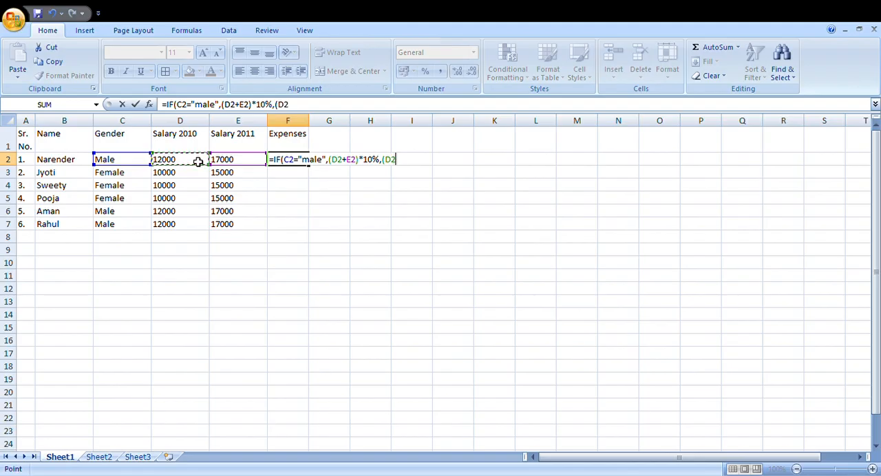
pyautogui.write('+')
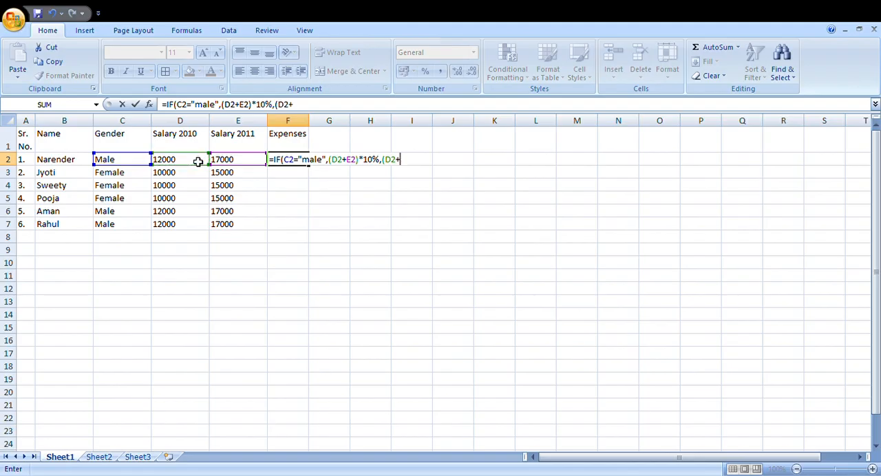
pyautogui.click(238, 164)
pyautogui.write(')%')
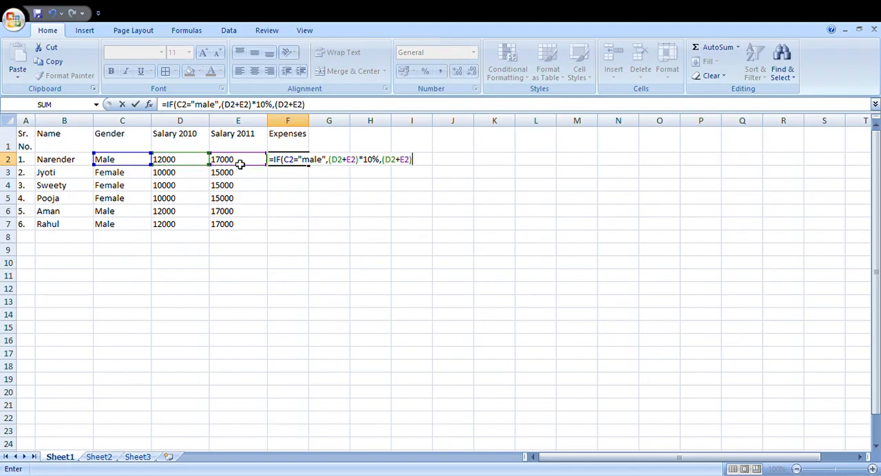
pyautogui.press('BackSpace')
pyautogui.write('5')
pyautogui.press('BackSpace')
pyautogui.write('*5%)')
pyautogui.press('Return')
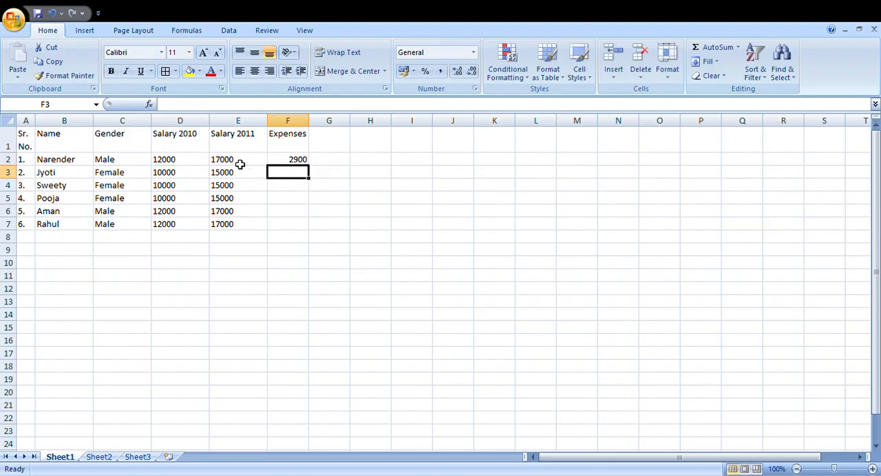
# Step: Fill the Expenses formula from F2 down through F7
pyautogui.press('Up')
pyautogui.hotkey('shift', 'Down')
pyautogui.hotkey('shift', 'Down')
pyautogui.hotkey('shift', 'Down')
pyautogui.hotkey('shift', 'Down')
pyautogui.hotkey('shift', 'Down')
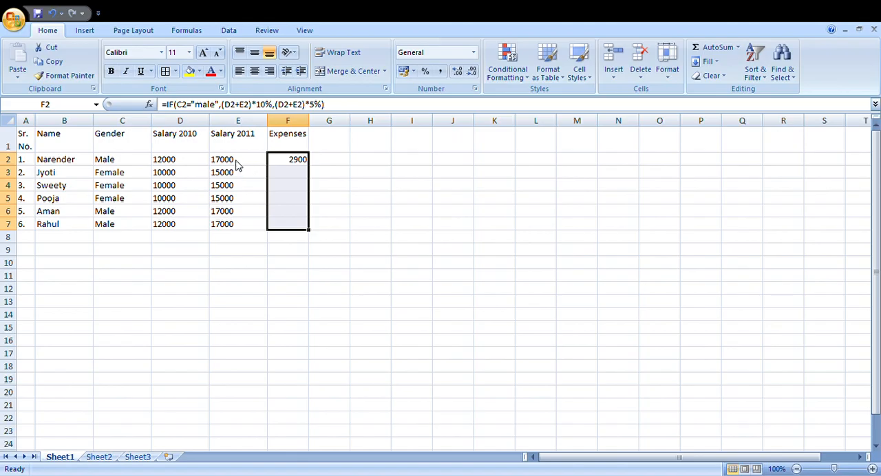
pyautogui.hotkey('ctrl', 'd')
pyautogui.press('Up')
pyautogui.press('Down')
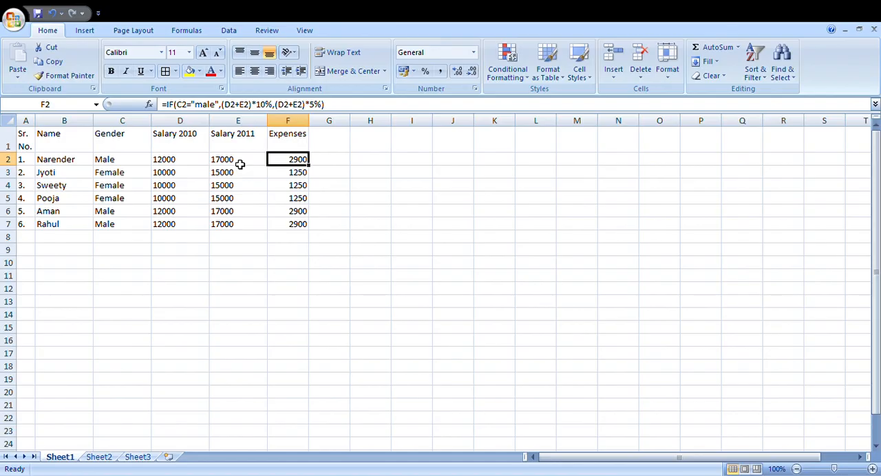
# Step: Clear the Expenses formulas from F2:F7, keeping the column heading
pyautogui.hotkey('ctrl', 'shift', 'Down')
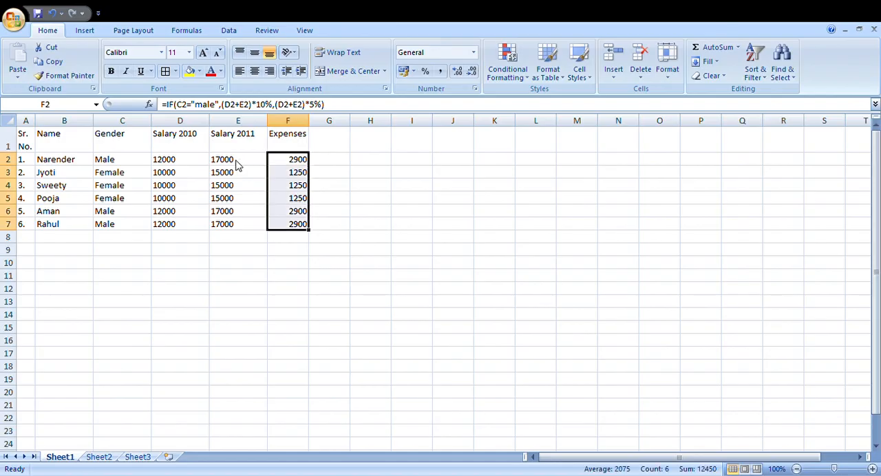
pyautogui.press('Delete')
pyautogui.press('Up')
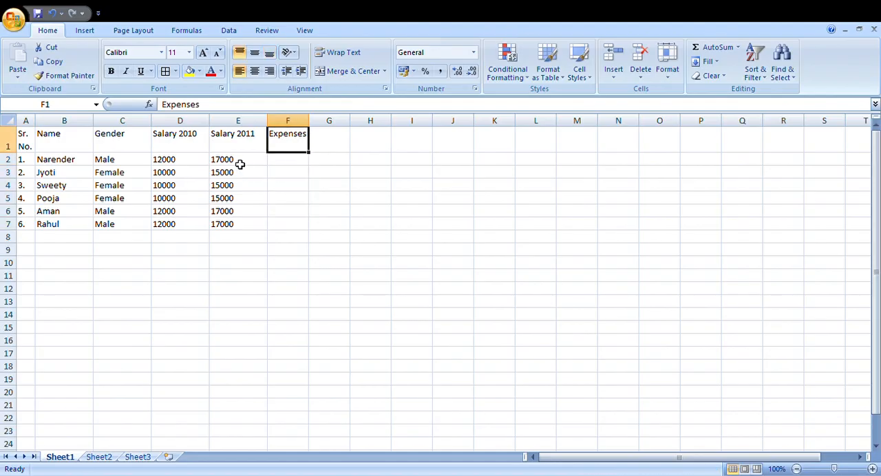
# Step: Begin the Expenses formula in the empty cell F2 with =IF(C2="male", as its condition
pyautogui.press('Down')
pyautogui.write('=IF(')
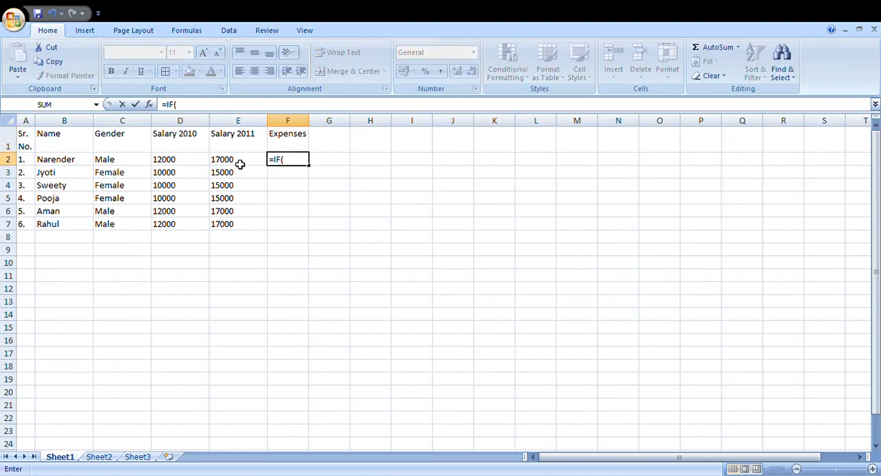
pyautogui.press('Left')
pyautogui.press('Left')
pyautogui.press('Left')
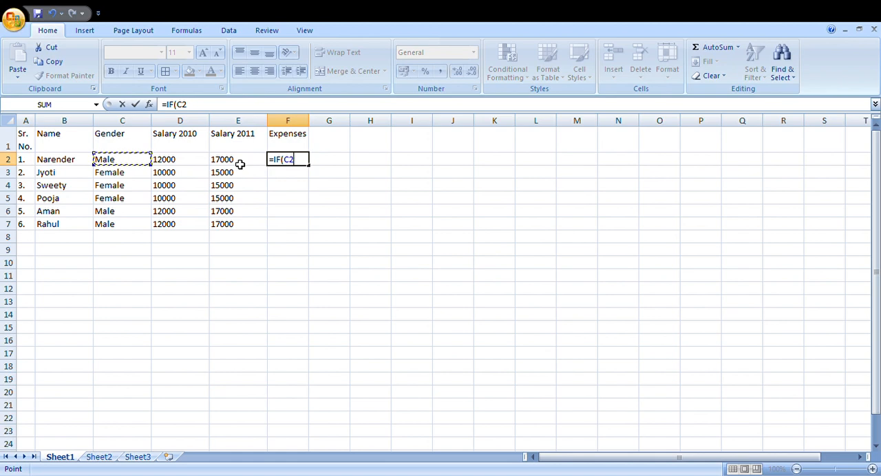
pyautogui.write('=')
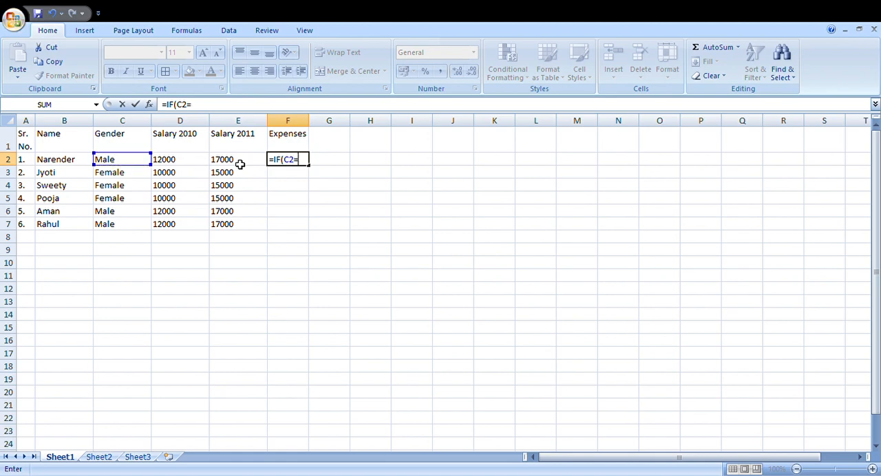
pyautogui.write('"male",')
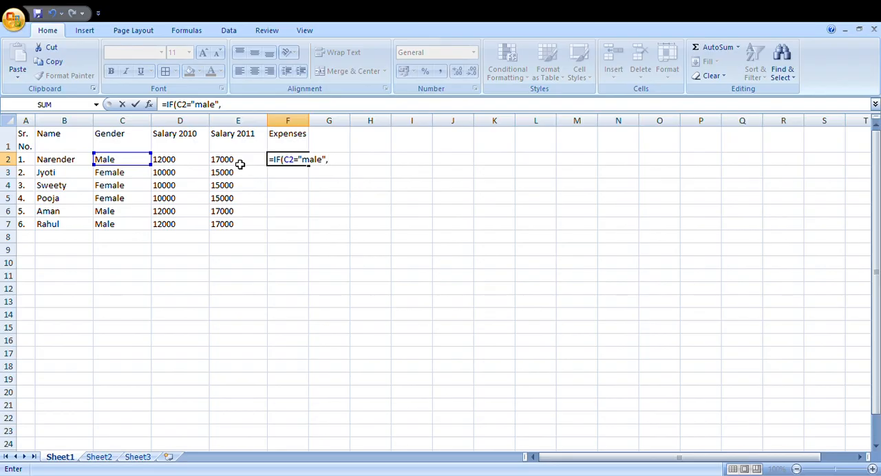
pyautogui.write('(')
# Step: Enter (D2+E2)*10% as the result for males in the F2 formula
pyautogui.press('Left')
pyautogui.press('Left')
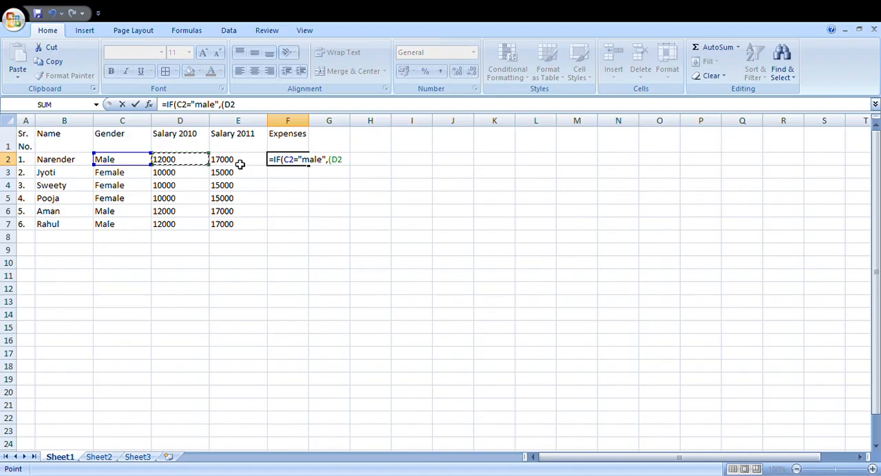
pyautogui.write('+')
pyautogui.press('Left')
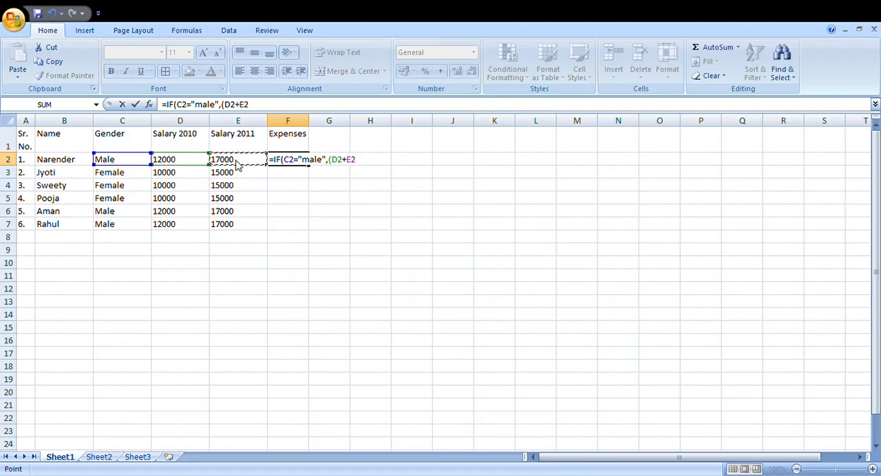
pyautogui.write(')*')
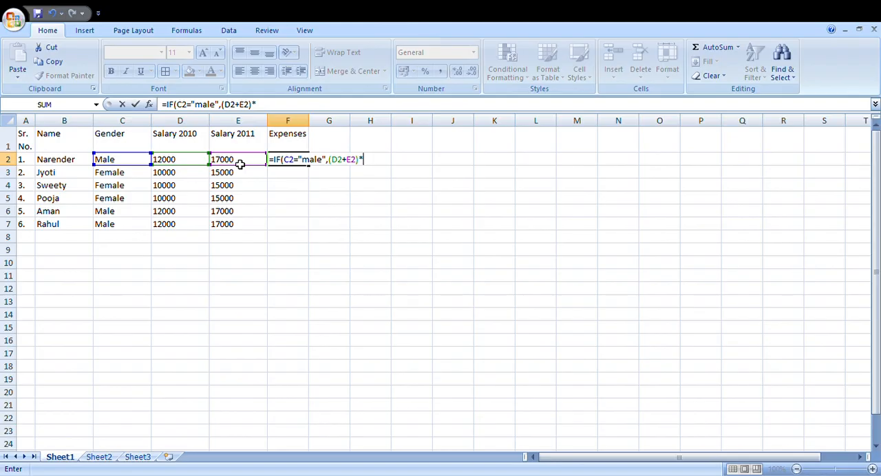
pyautogui.write('10%.')
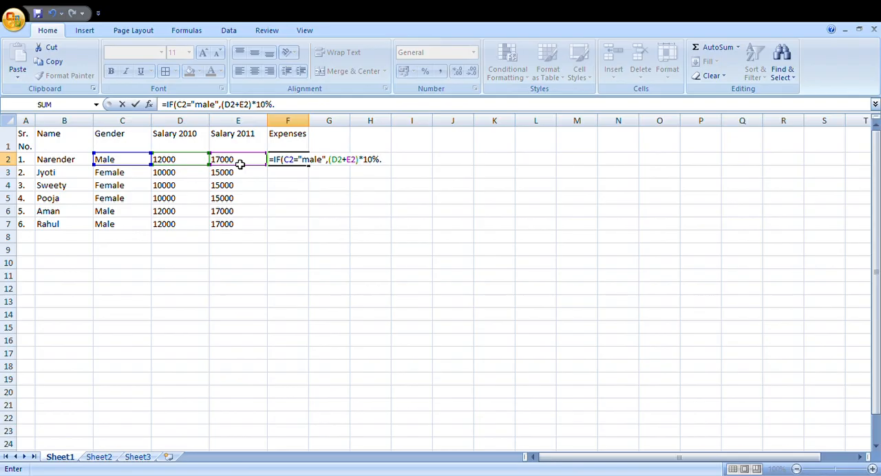
pyautogui.press('BackSpace')
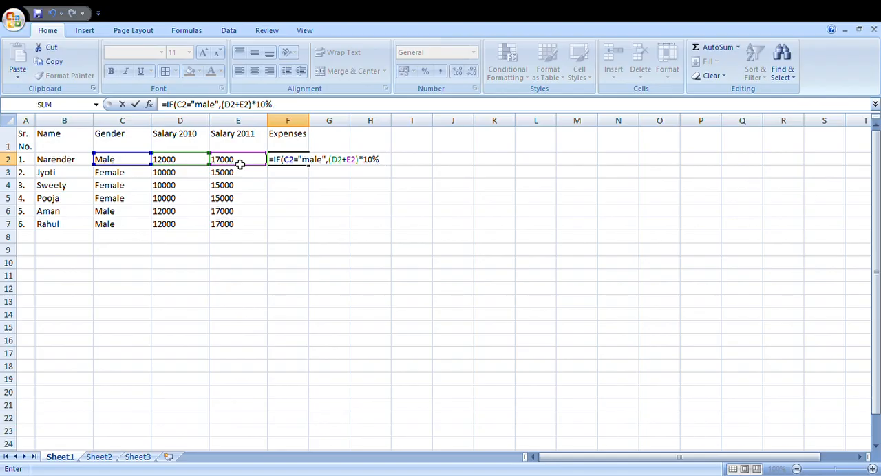
pyautogui.write(',(')
# Step: Enter (D2+E2)*5% as the result for non-males and complete the IF formula in F2
pyautogui.click(240, 164)
pyautogui.press('Left')
pyautogui.write('+')
pyautogui.click(239, 164)
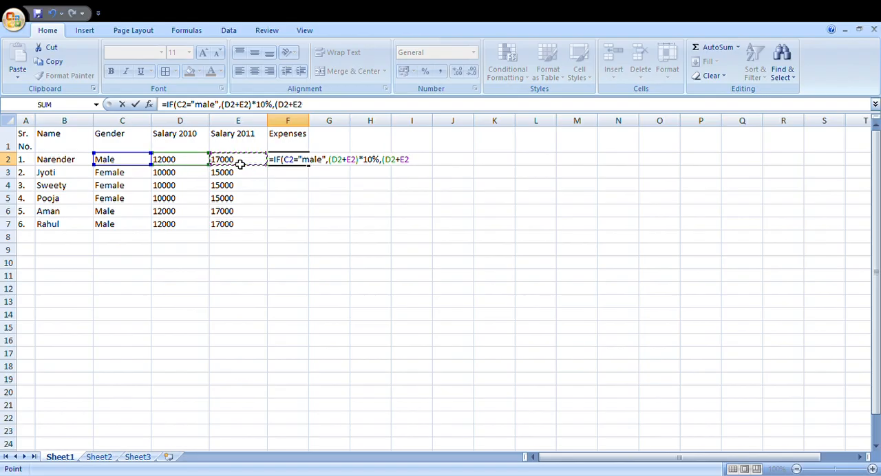
pyautogui.write(')')
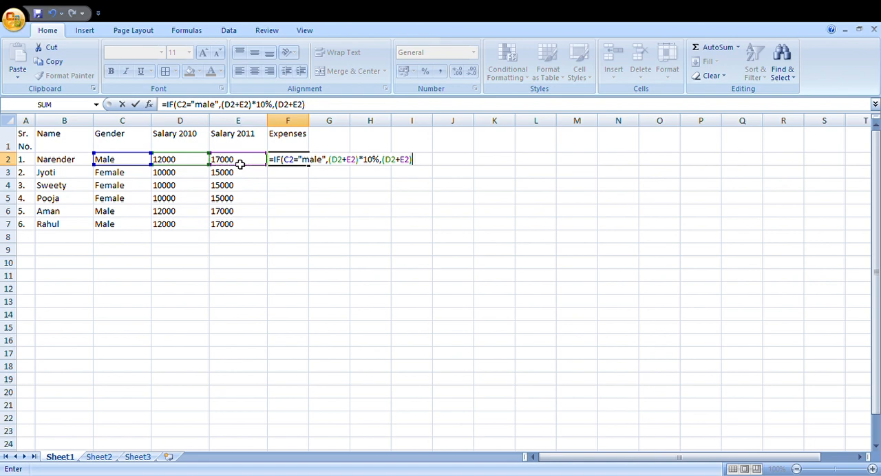
pyautogui.write('*5%')
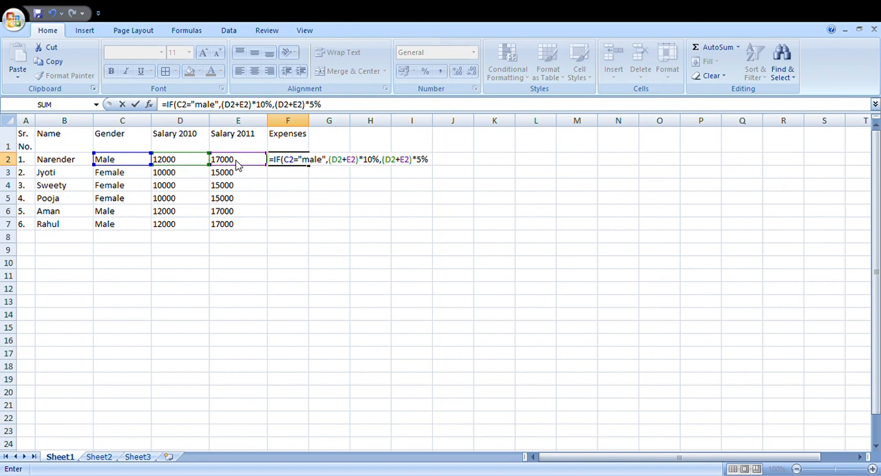
pyautogui.write(')')
pyautogui.press('Return')
# Step: Copy the Expenses formula in F2 down to every employee row through F7
pyautogui.press('Up')
pyautogui.hotkey('shift', 'Down')
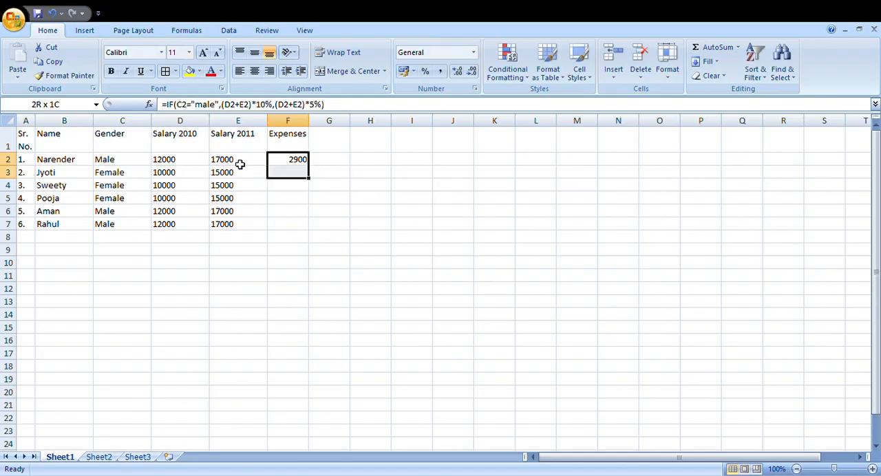
pyautogui.hotkey('shift', 'Down')
pyautogui.hotkey('shift', 'Down')
pyautogui.hotkey('shift', 'Down')
pyautogui.hotkey('shift', 'Down')
pyautogui.hotkey('ctrl', 'd')
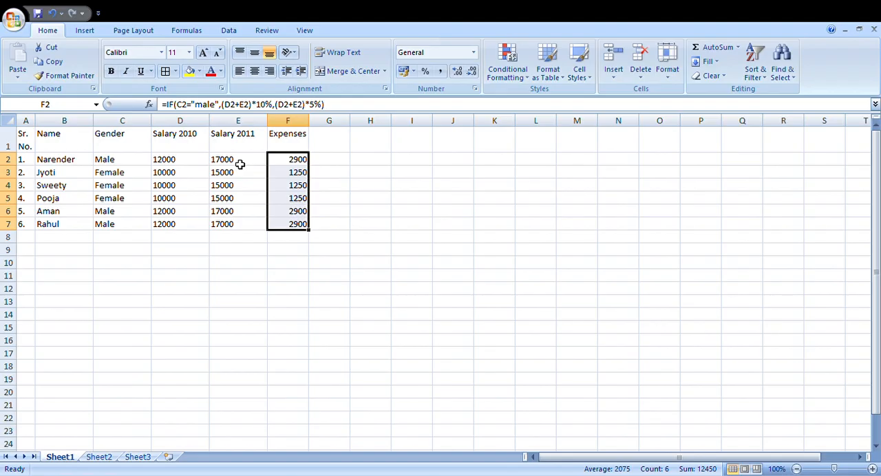
# Step: Enter the column heading Net Salary in cell G1, beside the Expenses heading
pyautogui.press('Right')
pyautogui.press('Up')
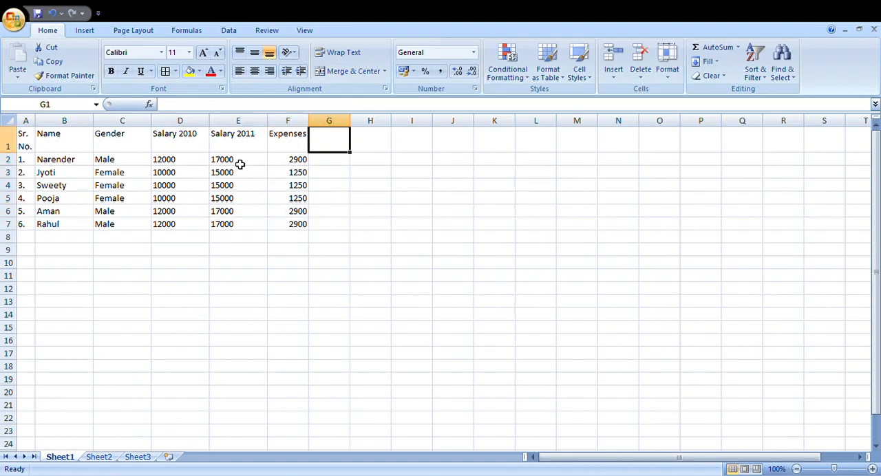
pyautogui.write('Net Sal')
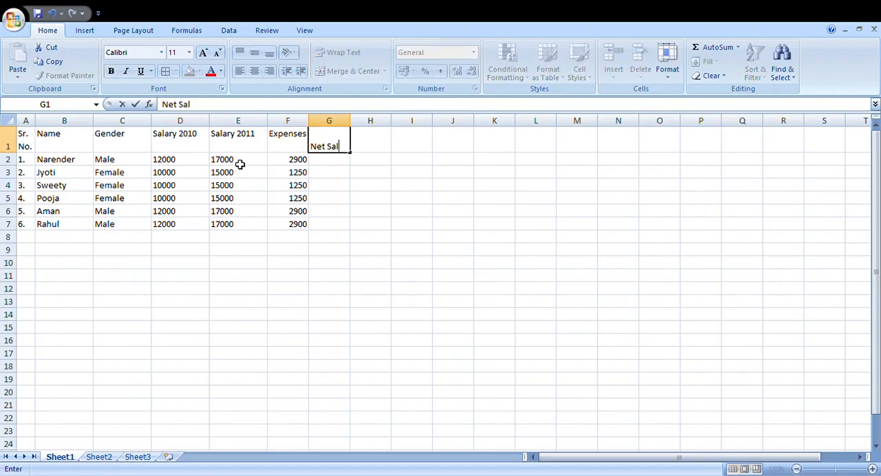
pyautogui.write('ary')
pyautogui.click(240, 164)
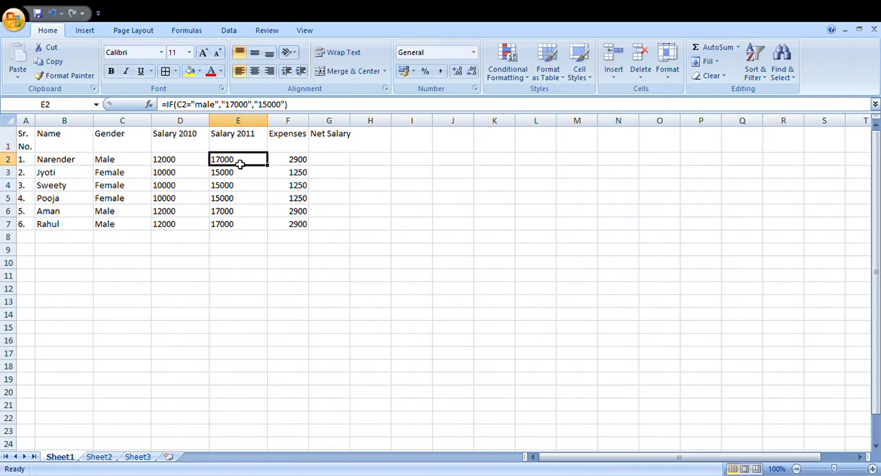
pyautogui.hotkey('ctrl', 'd')
pyautogui.write('for')
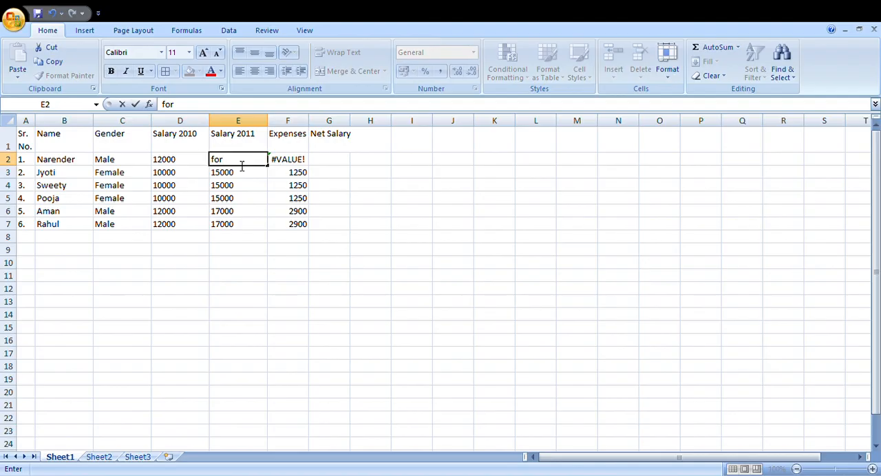
pyautogui.press('BackSpace')
pyautogui.press('BackSpace')
pyautogui.press('BackSpace')
pyautogui.write('Salary 2011')
pyautogui.press('Tab')
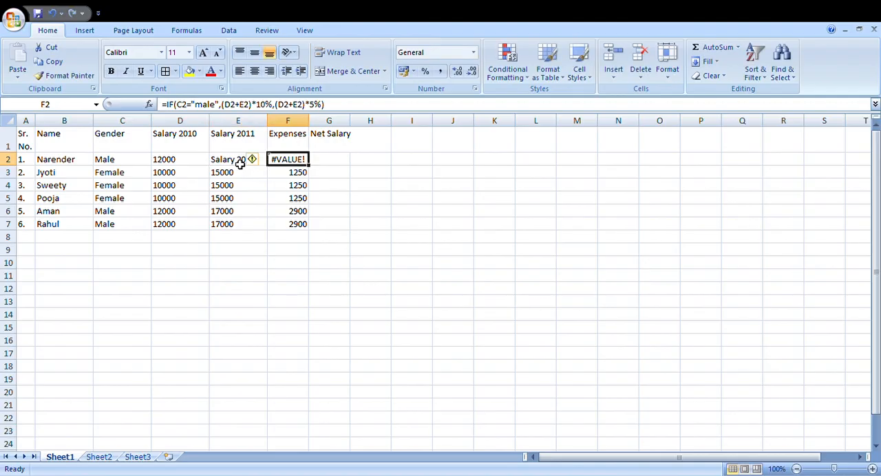
pyautogui.hotkey('ctrl', 'z')
pyautogui.hotkey('ctrl', 'z')
# Step: Add 2010 on a new line within the Net Salary heading in G1
pyautogui.press('Right')
pyautogui.press('Right')
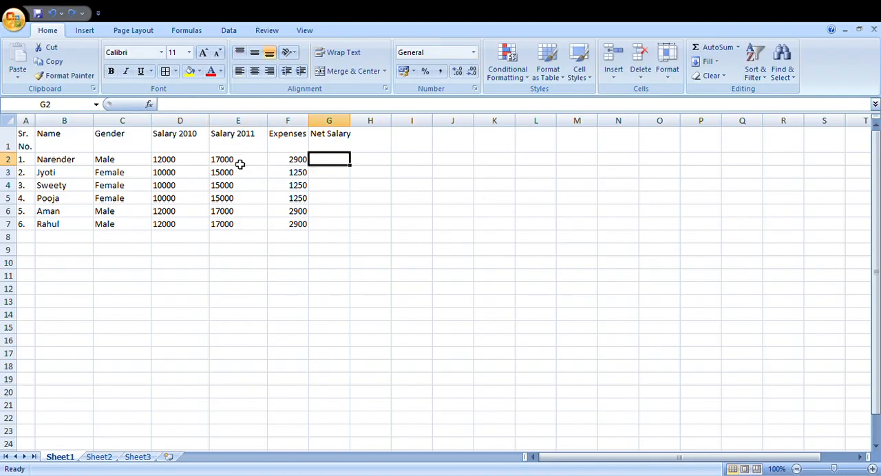
pyautogui.press('Up')
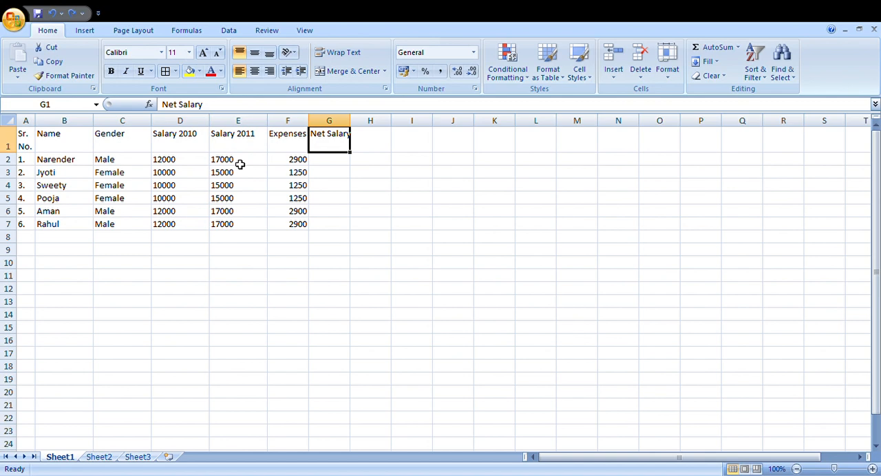
pyautogui.press('F2')
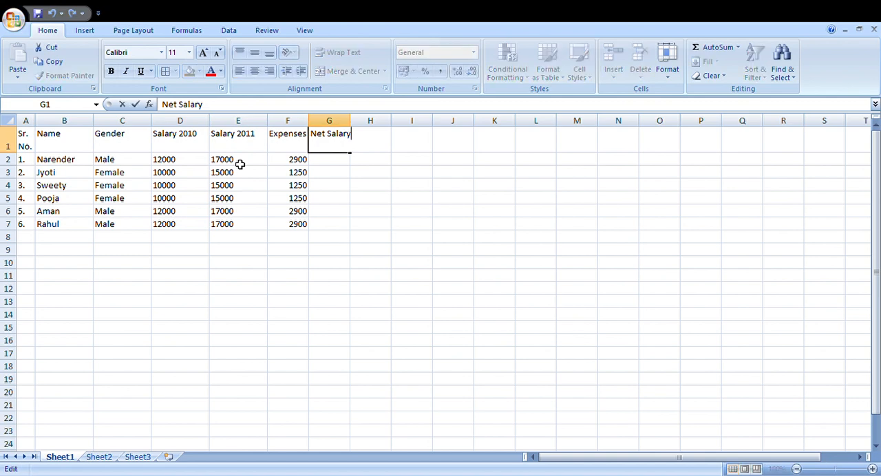
pyautogui.hotkey('alt', 'Return')
pyautogui.write('2010')
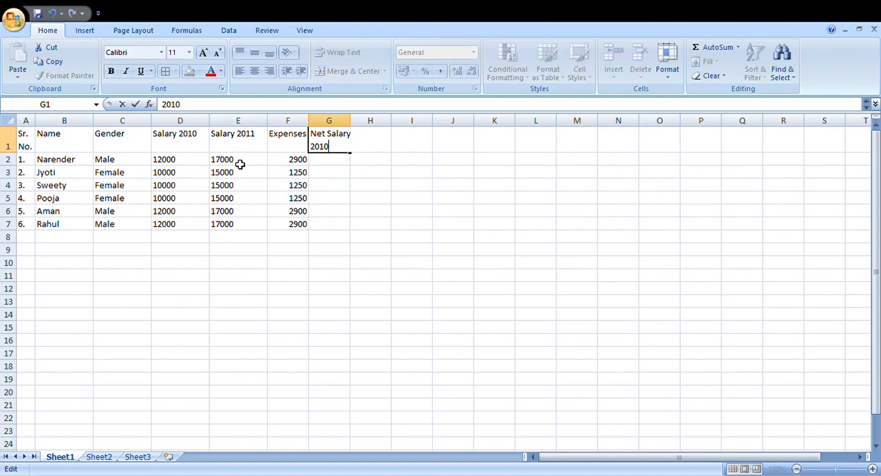
pyautogui.press('Tab')
# Step: Enter the column heading Net Salary for 2011 in cell H1
pyautogui.write('Na')
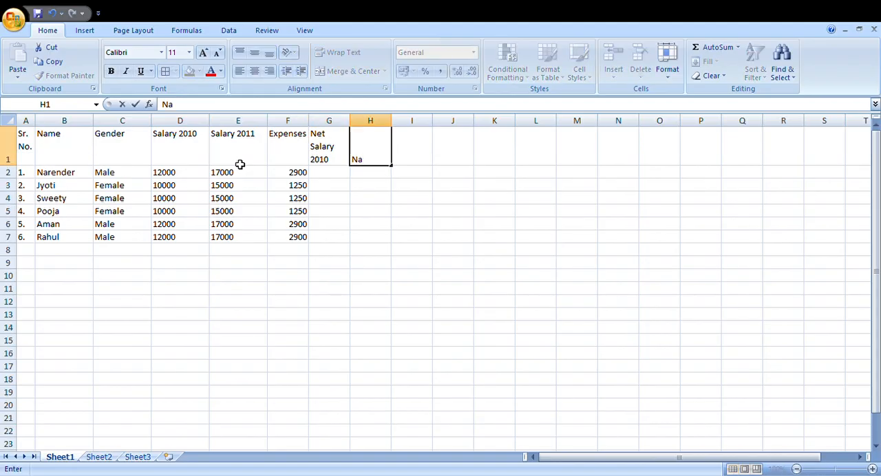
pyautogui.write('t Salary fo')
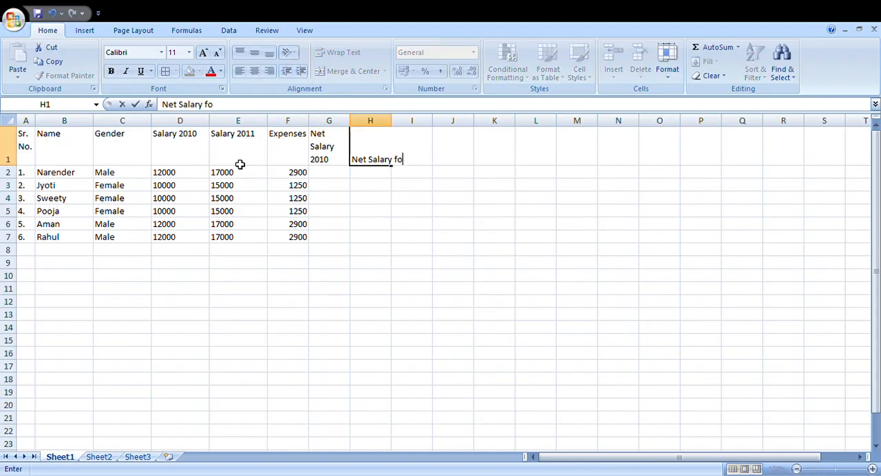
pyautogui.write('r 2011')
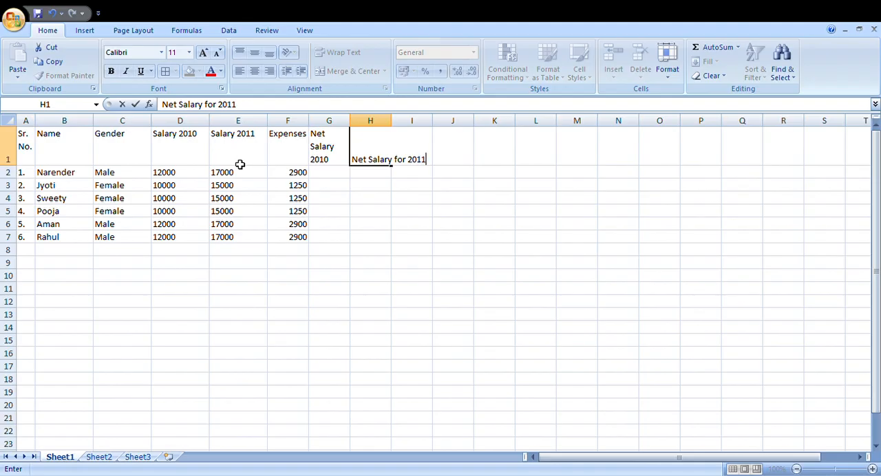
pyautogui.hotkey('ctrl', 'Return')
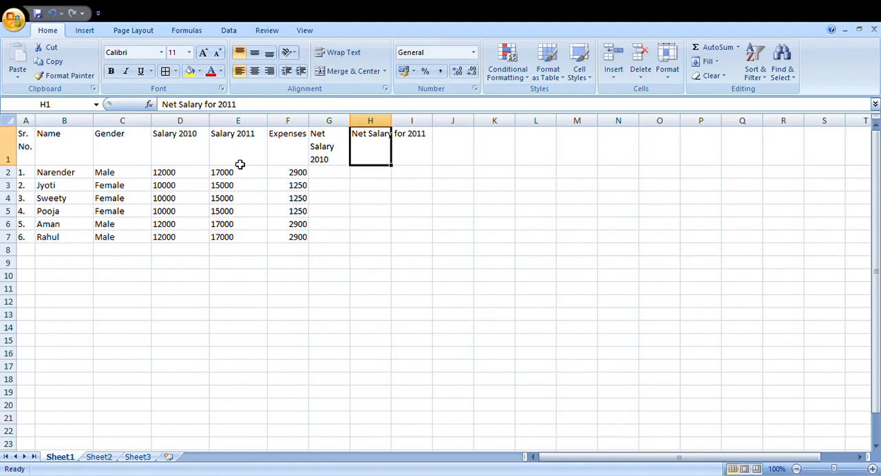
# Step: Insert a line break in the H1 heading so that "for 2011" starts on its own line
pyautogui.press('F2')
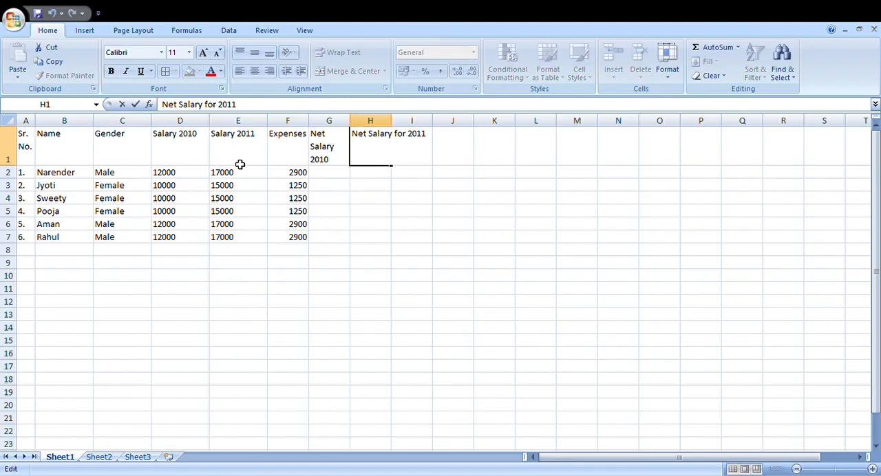
pyautogui.press('Left')
pyautogui.press('Left')
pyautogui.press('Left')
pyautogui.press('Left')
pyautogui.press('Left')
pyautogui.press('Left')
pyautogui.press('Left')
pyautogui.press('Left')
pyautogui.hotkey('alt', 'Return')
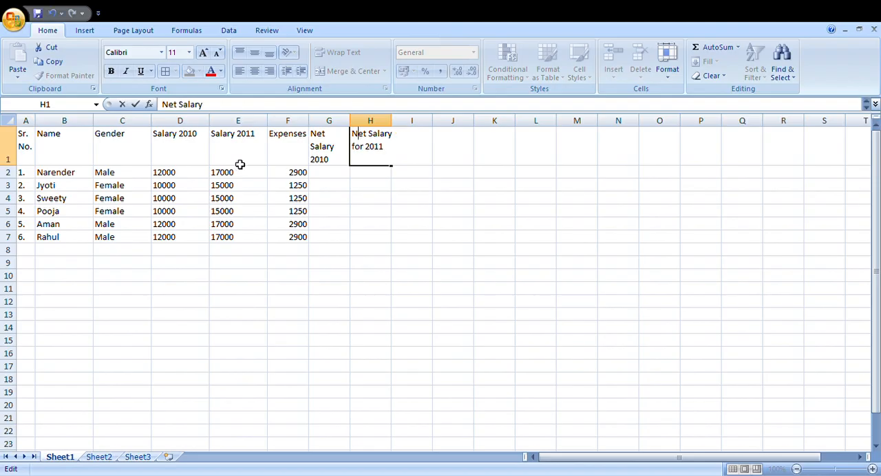
pyautogui.press('Right')
pyautogui.press('Right')
pyautogui.press('Down')
pyautogui.press('Down')
pyautogui.press('Tab')
pyautogui.press('Down')
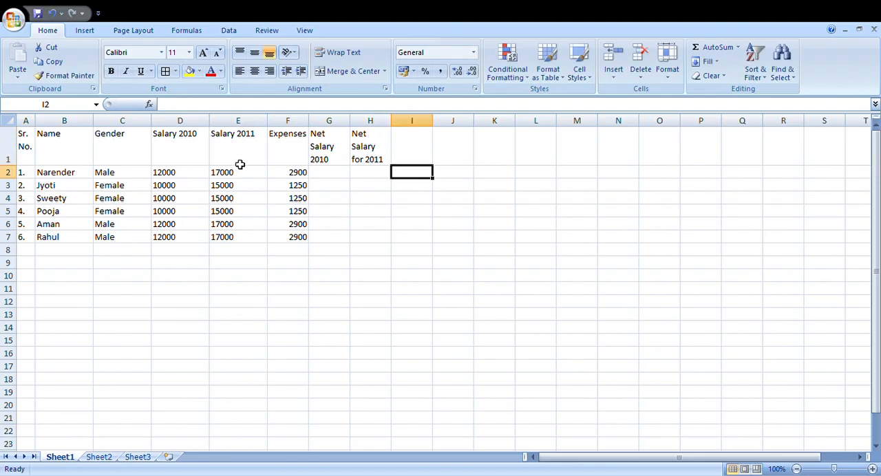
pyautogui.press('Left')
pyautogui.press('Up')
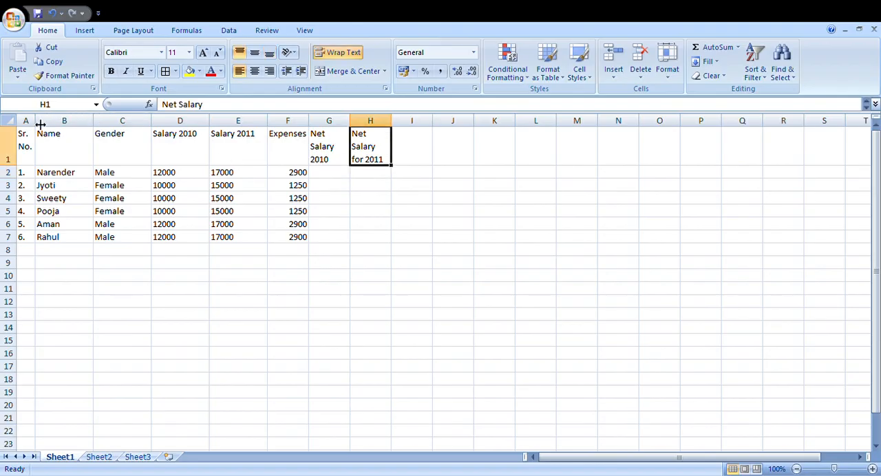
# Step: Autofit columns A to H to their contents and widen them all to one equal width
pyautogui.moveTo(33, 121); pyautogui.dragTo(370, 125)
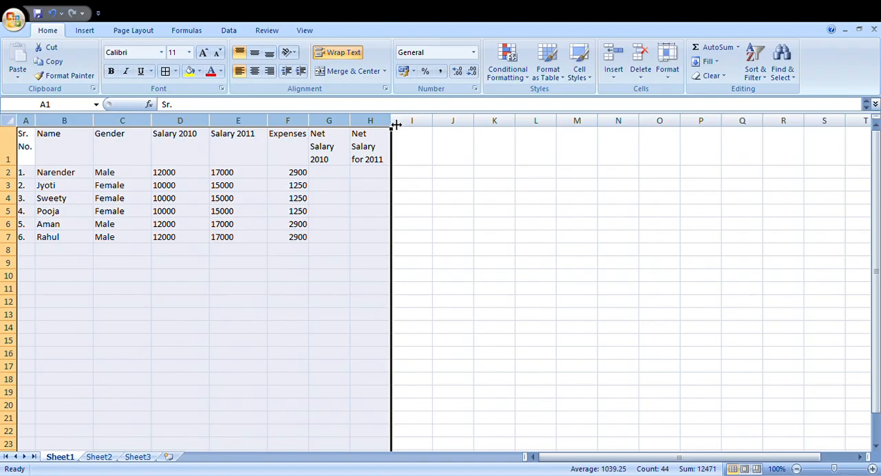
pyautogui.doubleClick(397, 124)
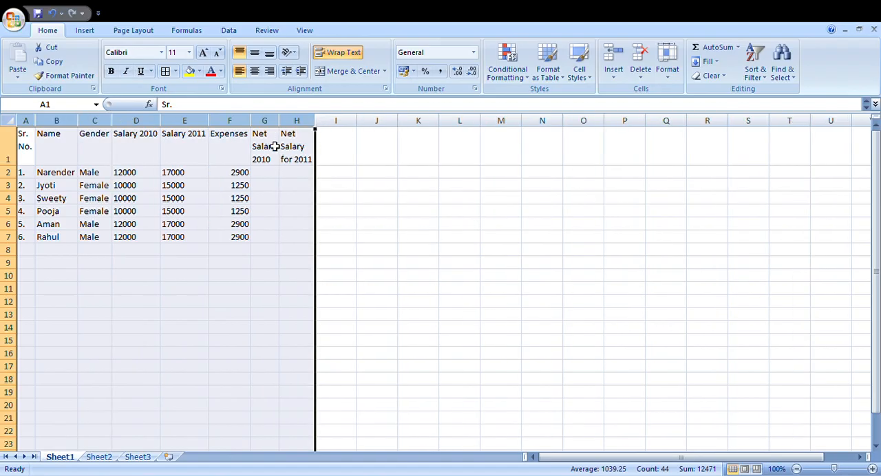
pyautogui.moveTo(319, 130); pyautogui.dragTo(332, 128)
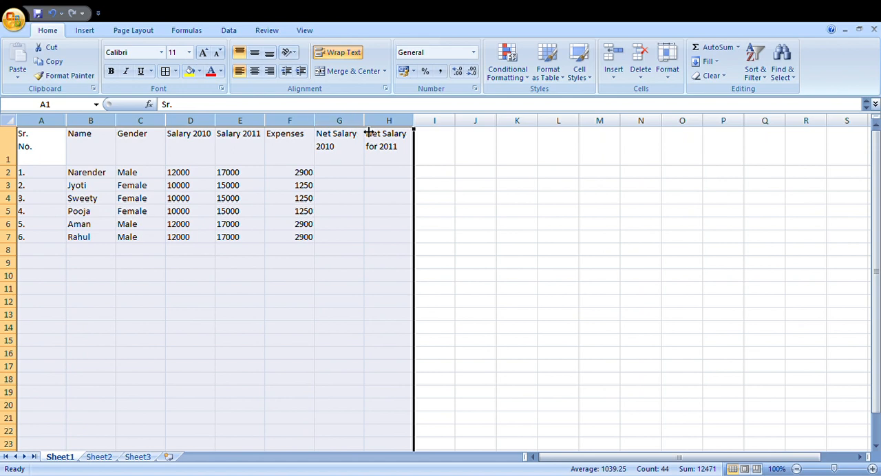
pyautogui.click(388, 175)
# Step: Enter the formula =(D2+E2)-F2 in cell G2 under Net Salary 2010
pyautogui.click(357, 174)
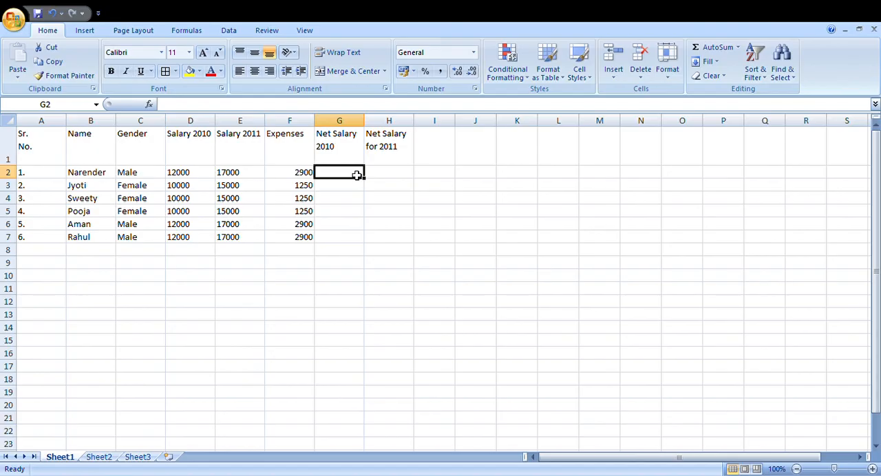
pyautogui.write('=')
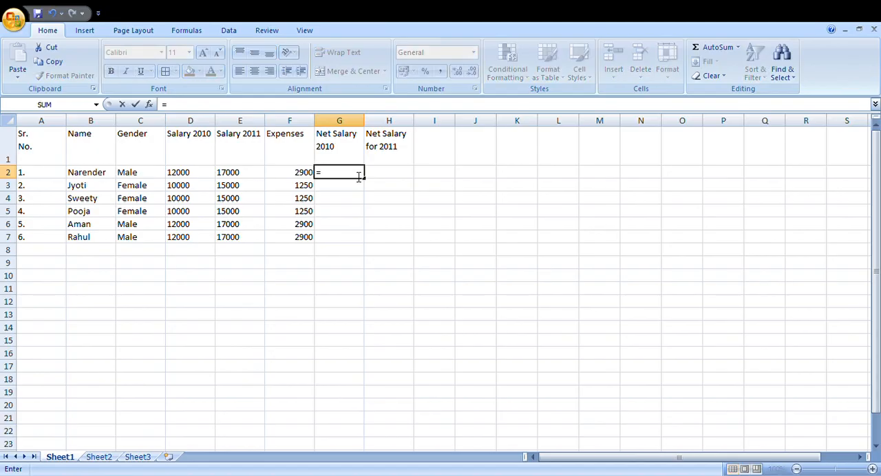
pyautogui.write('(')
pyautogui.press('Left')
pyautogui.press('Left')
pyautogui.press('Left')
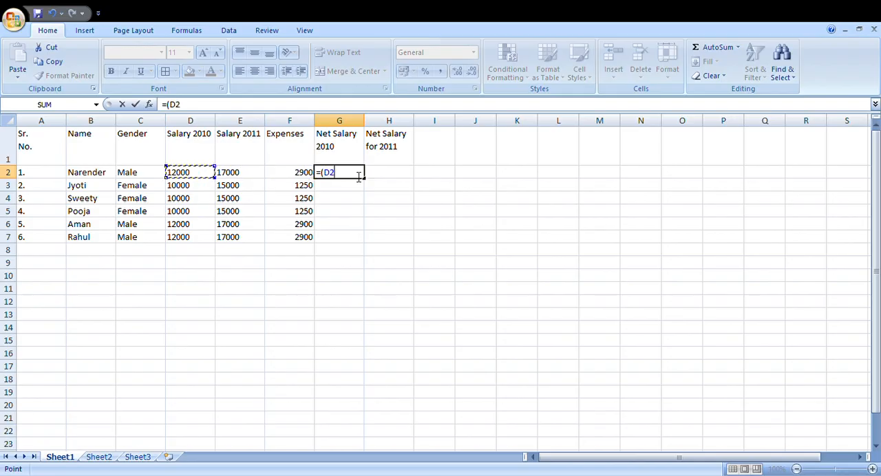
pyautogui.write('+')
pyautogui.press('Left')
pyautogui.press('Left')
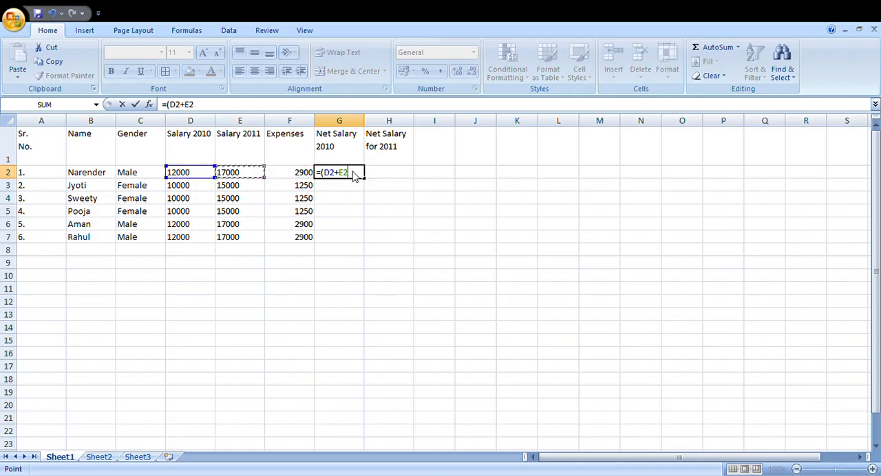
pyautogui.write(')')
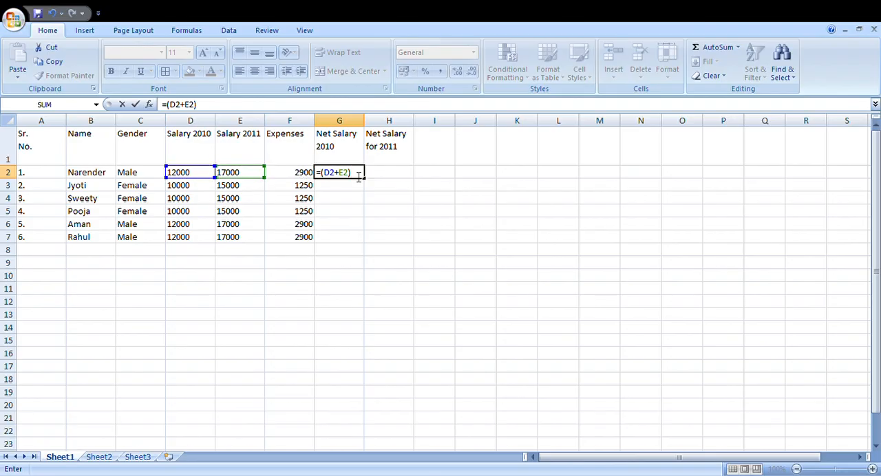
pyautogui.write('-')
pyautogui.press('Left')
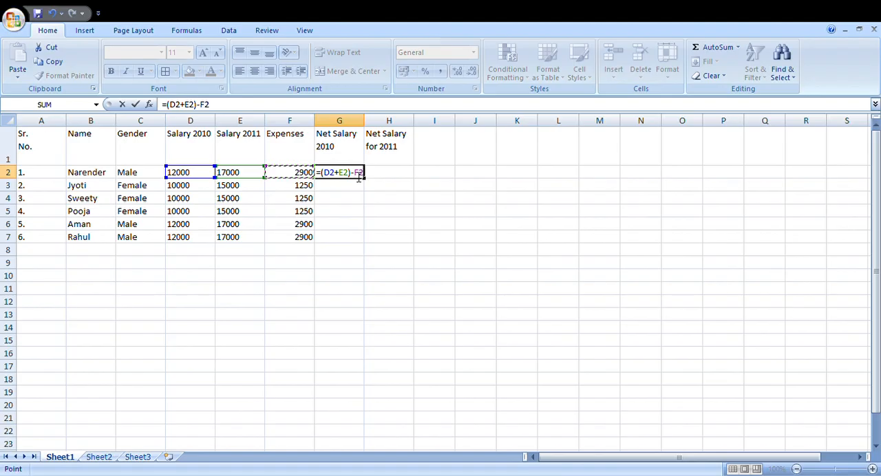
pyautogui.press('Return')
# Step: Delete the combined-salary formula from cell G2
pyautogui.moveTo(355, 176); pyautogui.dragTo(355, 237)
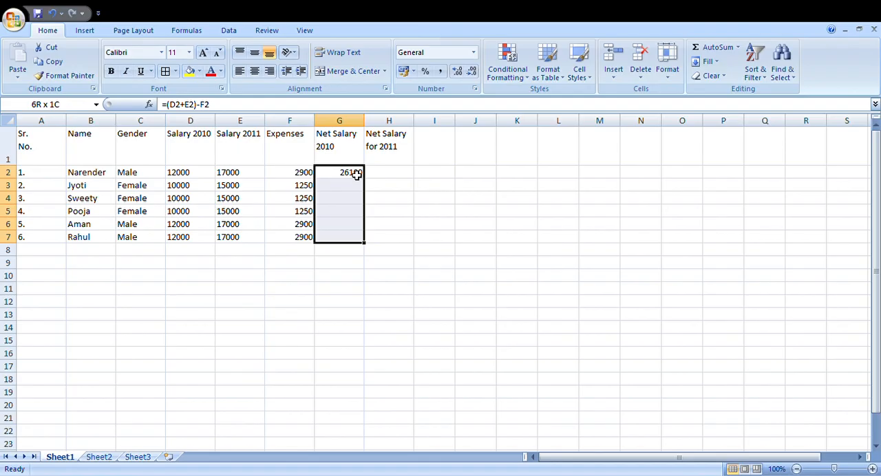
pyautogui.moveTo(355, 174); pyautogui.dragTo(355, 174)
pyautogui.press('Up')
pyautogui.press('Down')
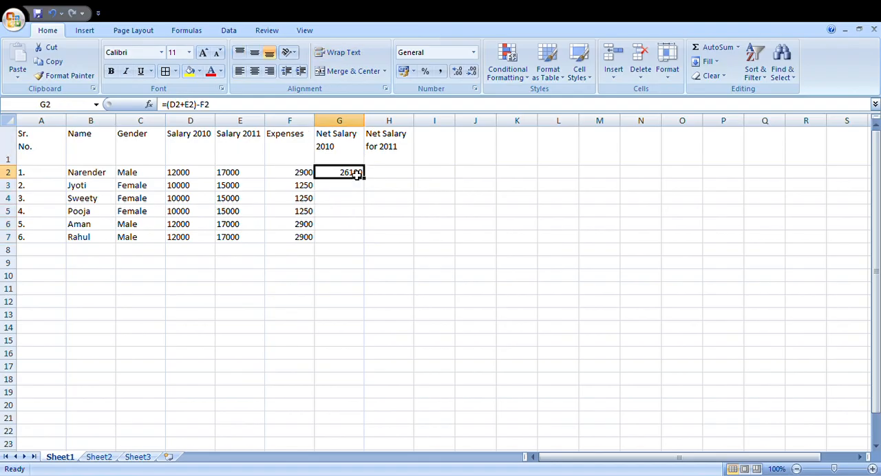
pyautogui.press('Delete')
# Step: Enter the Net Salary 2010 formula =D2-F2 in cell G2
pyautogui.write('=')
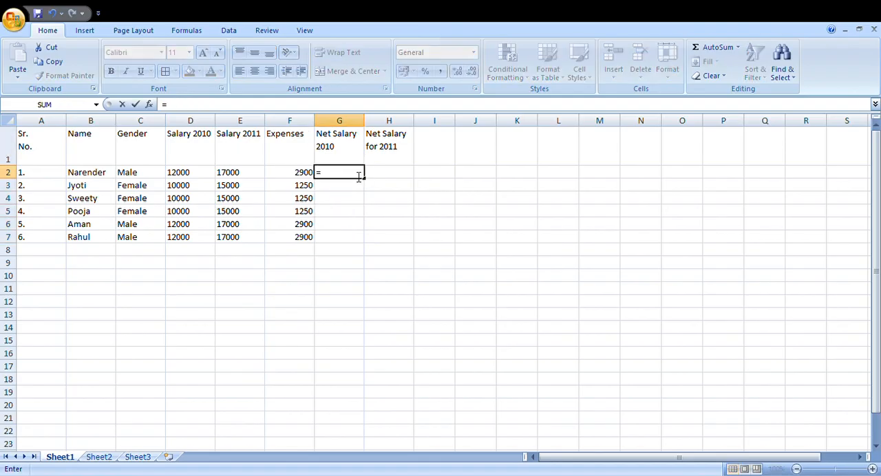
pyautogui.press('Left')
pyautogui.press('Left')
pyautogui.press('Left')
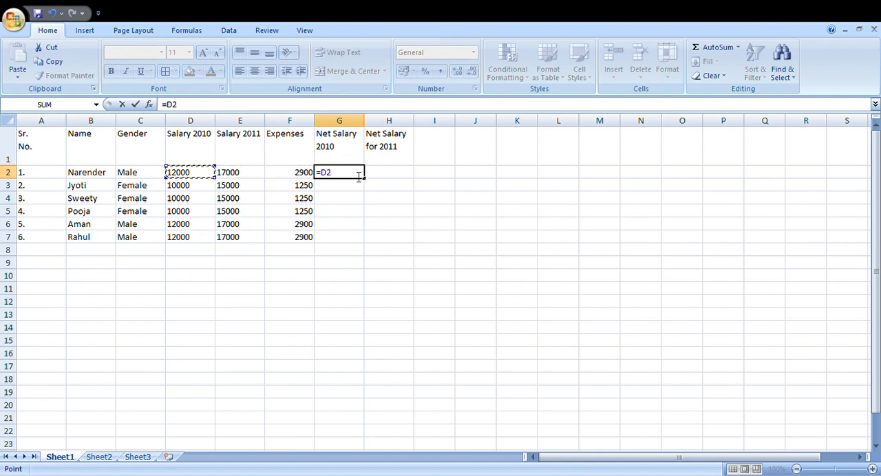
pyautogui.write('-')
pyautogui.press('Left')
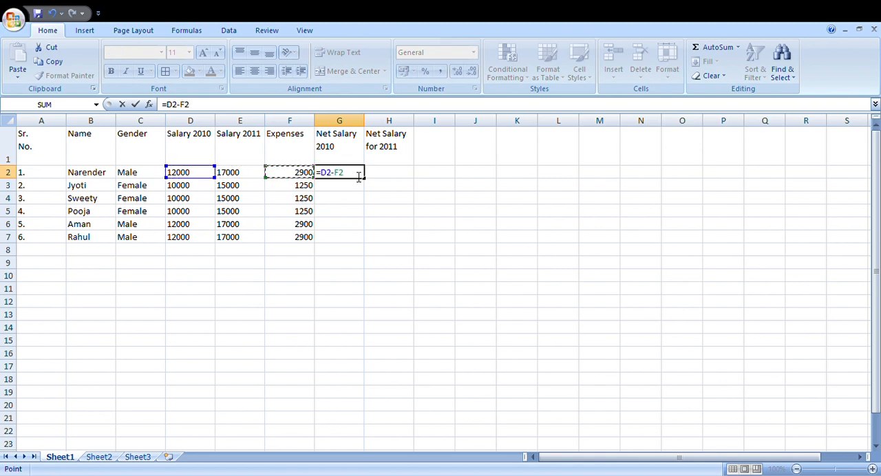
pyautogui.press('Return')
# Step: Copy the Net Salary 2010 formula in G2 down to every employee row through G7
pyautogui.click(353, 174)
pyautogui.hotkey('shift', 'Down')
pyautogui.hotkey('shift', 'Down')
pyautogui.hotkey('shift', 'Down')
pyautogui.hotkey('shift', 'Down')
pyautogui.hotkey('shift', 'Down')
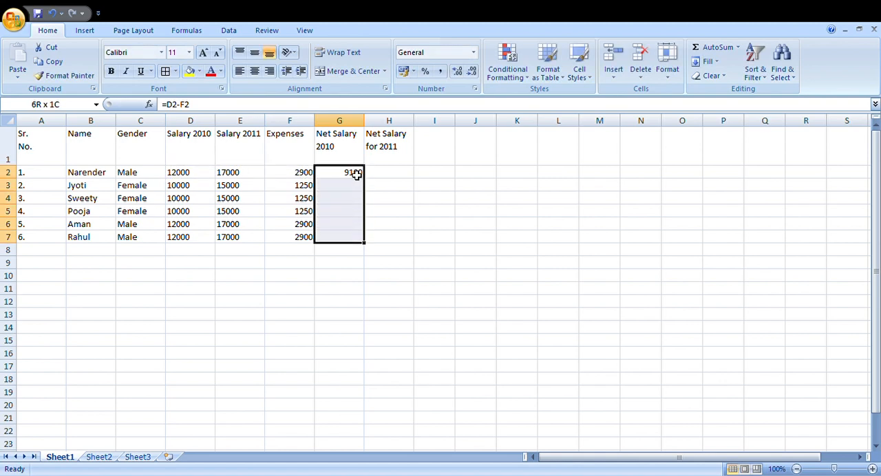
pyautogui.hotkey('ctrl', 'd')
# Step: Enter the Net Salary for 2011 formula =E2-F2 in cell H2
pyautogui.press('Right')
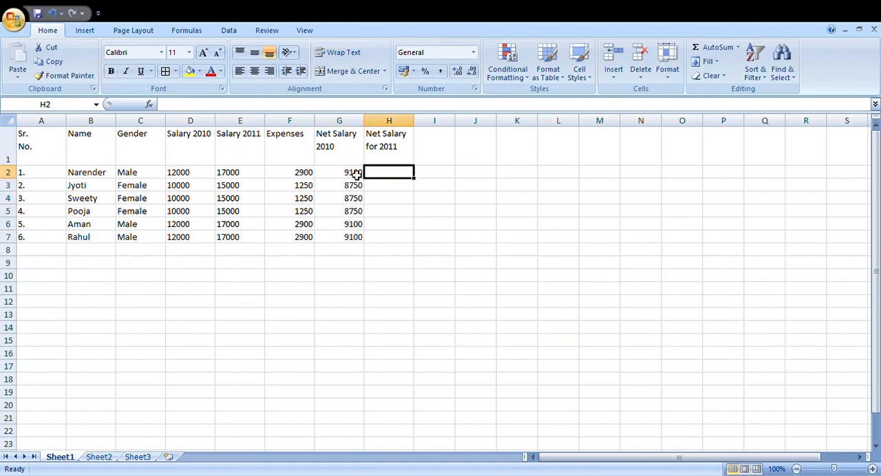
pyautogui.write('=')
pyautogui.press('Left')
pyautogui.press('Left')
pyautogui.press('Left')
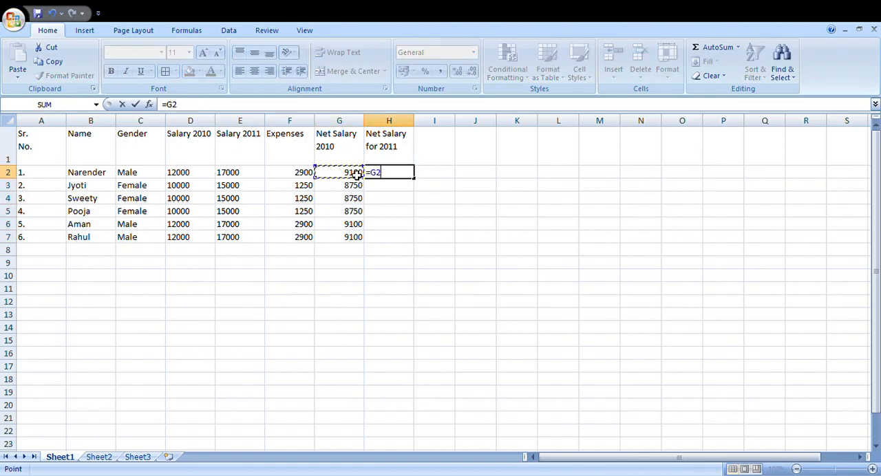
pyautogui.write('-')
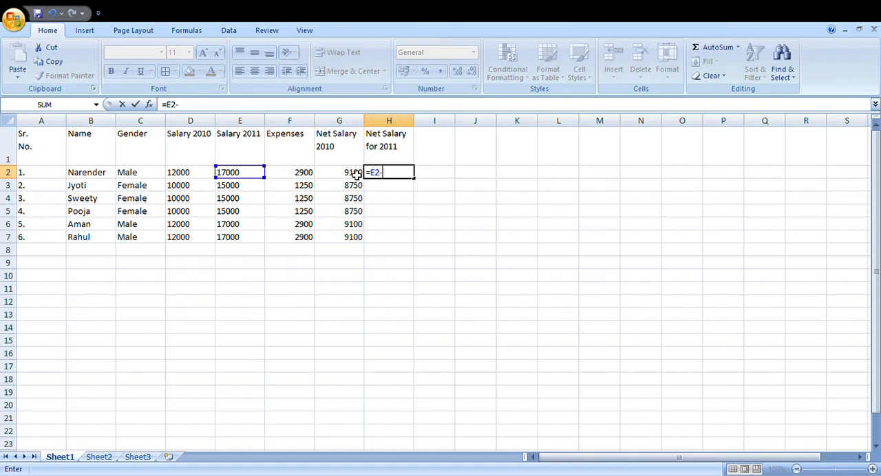
pyautogui.press('Left')
pyautogui.press('Left')
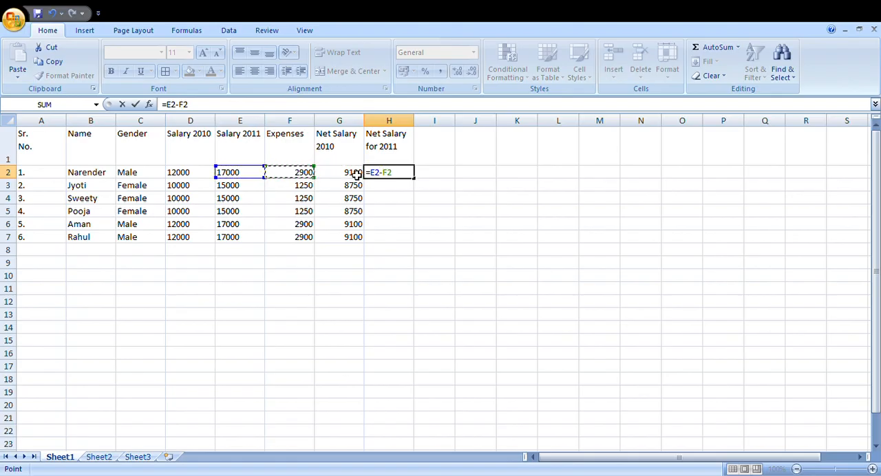
pyautogui.press('Return')
# Step: Copy the Net Salary for 2011 formula in H2 down to every employee row through H7
pyautogui.press('Up')
pyautogui.hotkey('shift', 'Down')
pyautogui.hotkey('shift', 'Down')
pyautogui.hotkey('shift', 'Down')
pyautogui.hotkey('shift', 'Down')
pyautogui.hotkey('shift', 'Down')
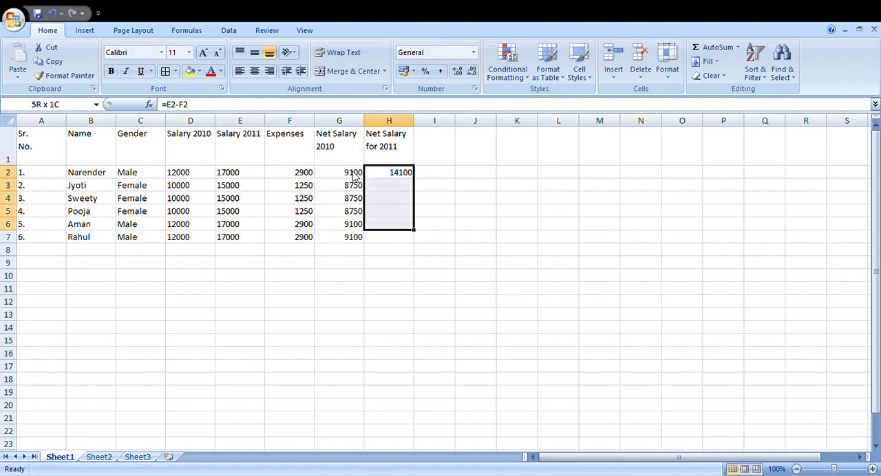
pyautogui.hotkey('ctrl', 'd')
# Step: Apply all borders to the whole employee table, A1:H7
pyautogui.hotkey('ctrl', 'a')
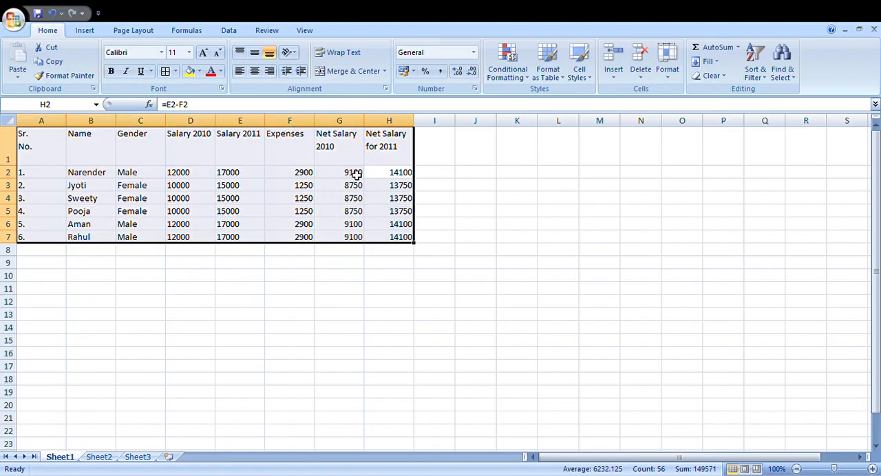
pyautogui.hotkey('alt', 'h')
pyautogui.press('b')
pyautogui.press('a')
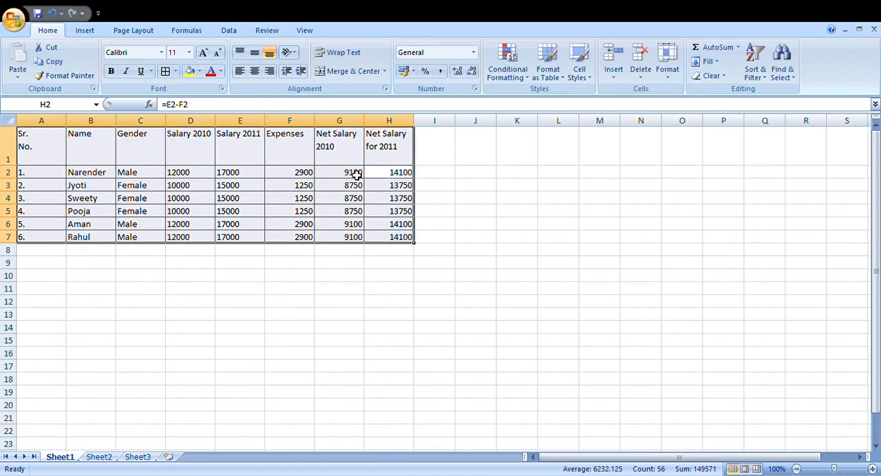
pyautogui.press('Right')
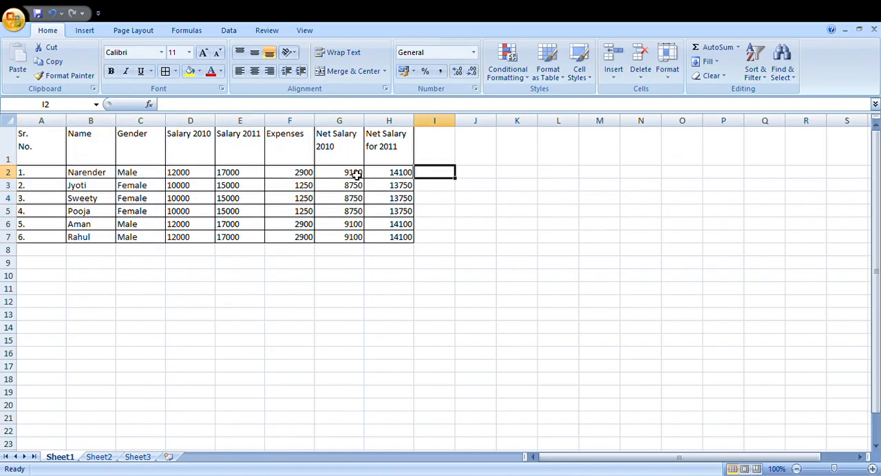
# Step: Enter the row label Average in cell A8 below the last serial number
pyautogui.press('Up')
pyautogui.press('Down')
pyautogui.press('Down')
pyautogui.press('Down')
pyautogui.press('Down')
pyautogui.press('Down')
pyautogui.press('Down')
pyautogui.press('Down')
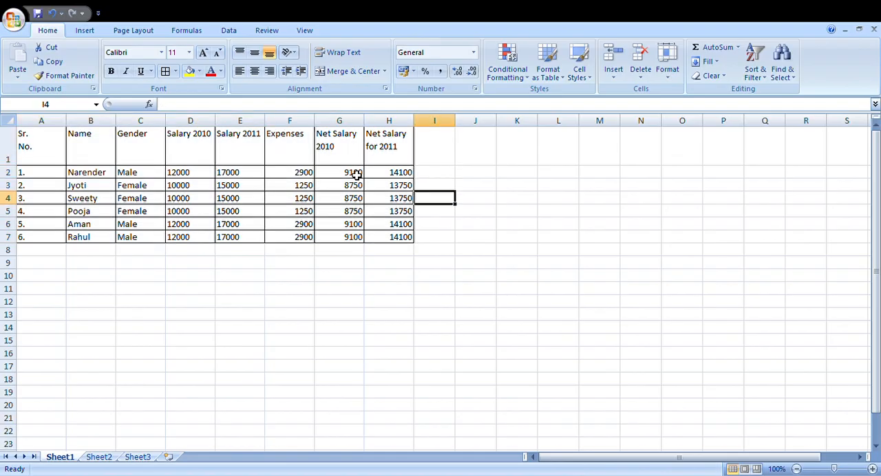
pyautogui.press('Left')
pyautogui.press('Left')
pyautogui.press('Home')
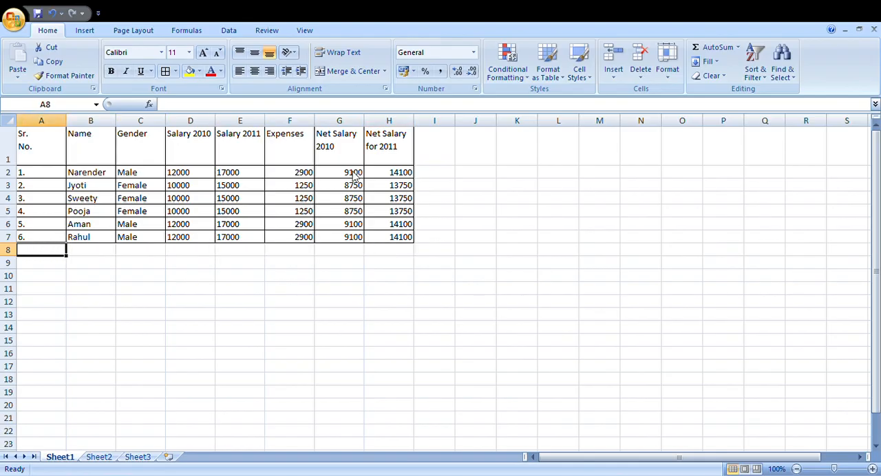
pyautogui.write('V')
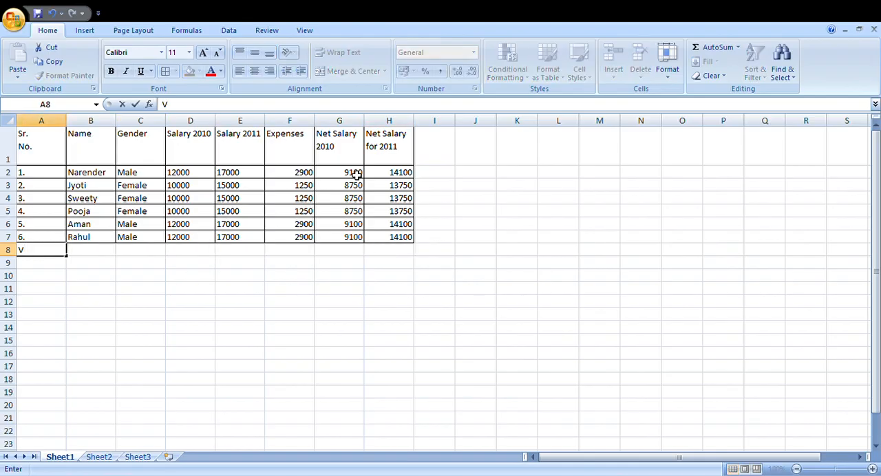
pyautogui.press('BackSpace')
pyautogui.write('aV')
pyautogui.press('BackSpace')
pyautogui.press('BackSpace')
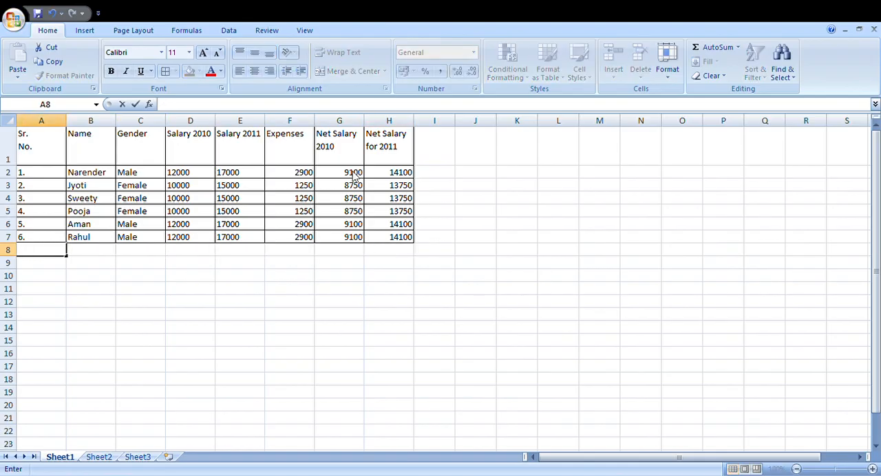
pyautogui.write('Average')
# Step: Enter the formula =AVERAGE(H2:H7) in cell H8 under Net Salary for 2011
pyautogui.press('Right')
pyautogui.press('Right')
pyautogui.press('Right')
pyautogui.press('Right')
pyautogui.press('Right')
pyautogui.press('Right')
pyautogui.press('Right')
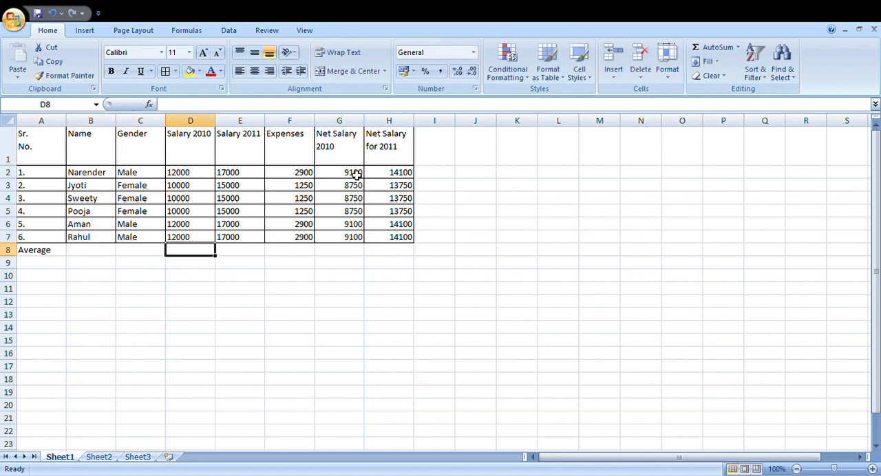
pyautogui.write('=average')
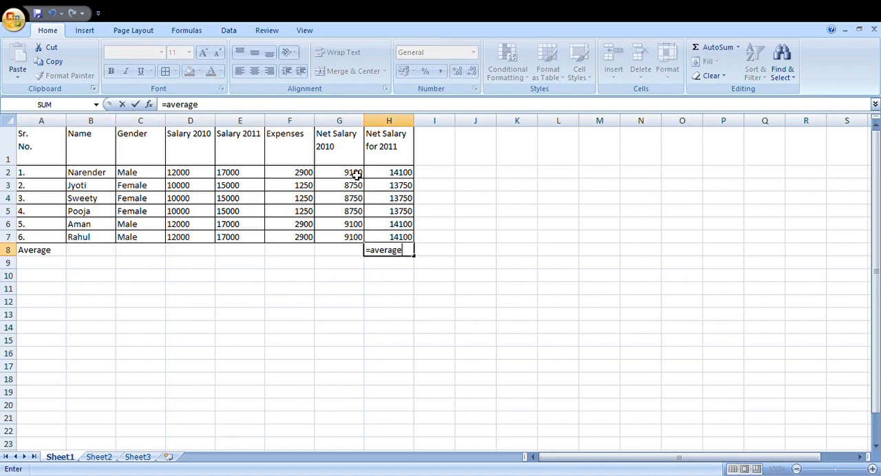
pyautogui.press('Tab')
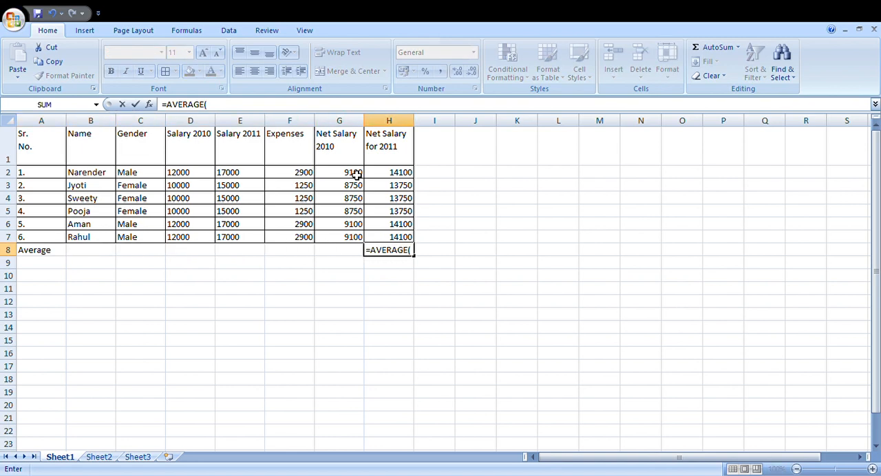
pyautogui.press('Up')
pyautogui.hotkey('shift', 'Up')
pyautogui.hotkey('shift', 'Up')
pyautogui.hotkey('shift', 'Up')
pyautogui.hotkey('shift', 'Up')
pyautogui.hotkey('shift', 'Up')
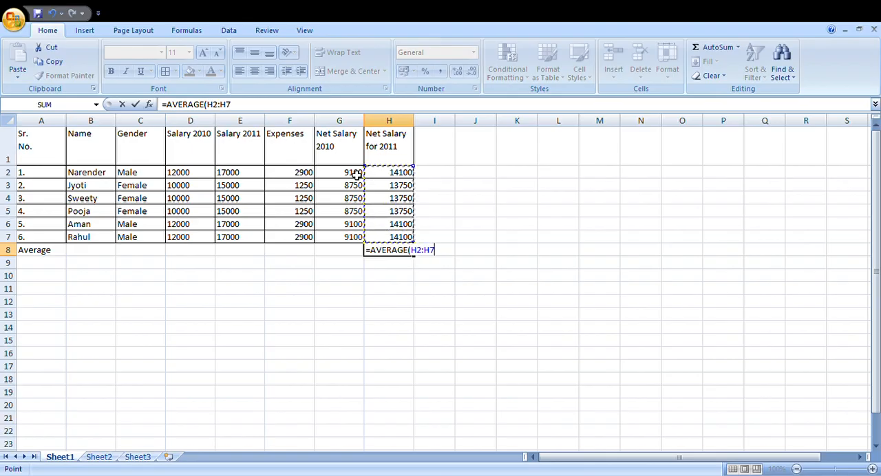
pyautogui.press('Return')
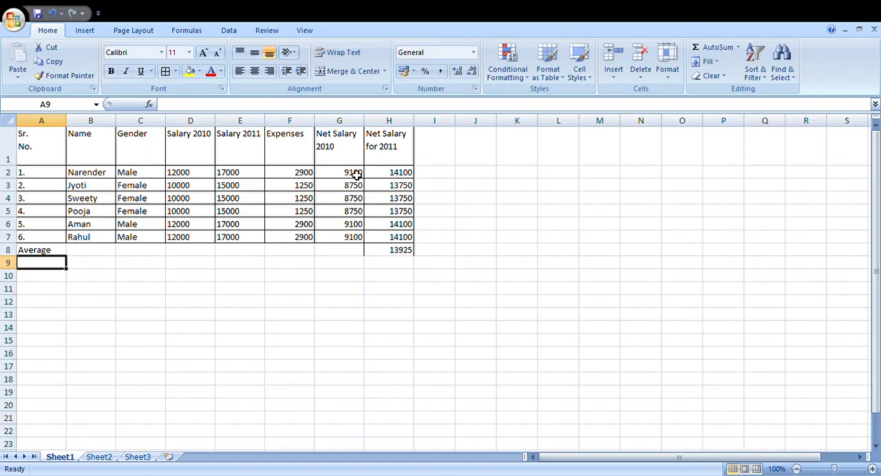
# Step: Apply all borders to the table again, including the Average row, across A1:H8
pyautogui.press('Up')
pyautogui.hotkey('ctrl', 'a')
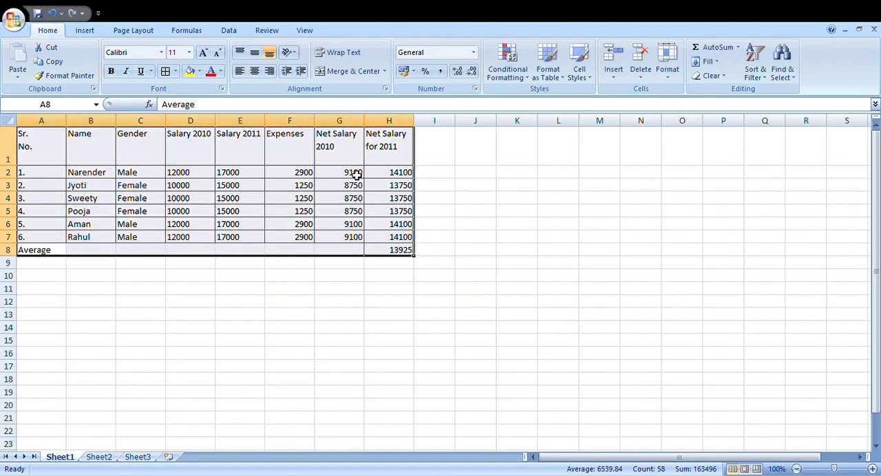
pyautogui.hotkey('alt', 'h')
pyautogui.press('b')
pyautogui.press('a')
# Step: Examine the Salary 2010 IF formulas, the average formula in H8 and the net salary formulas in column H
pyautogui.press('Up')
pyautogui.press('Up')
pyautogui.press('Up')
pyautogui.press('Up')
pyautogui.press('Up')
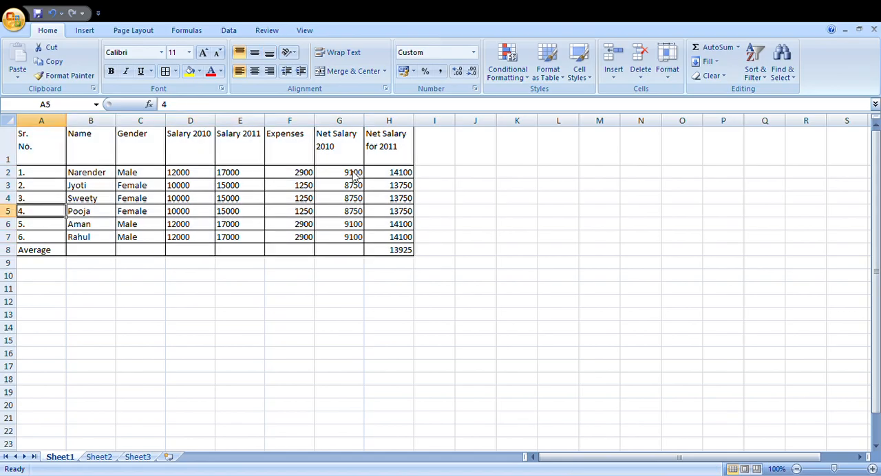
pyautogui.press('Right')
pyautogui.press('Right')
pyautogui.press('Right')
pyautogui.press('Right')
pyautogui.press('Left')
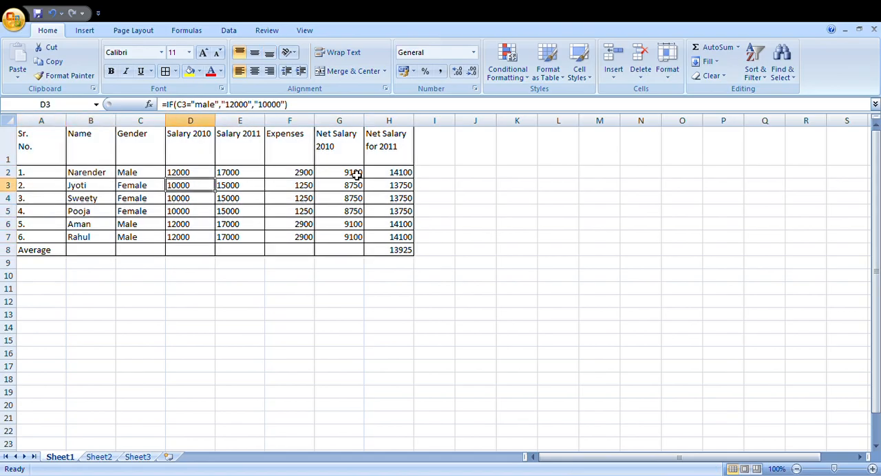
pyautogui.press('Left')
pyautogui.press('Up')
pyautogui.press('Right')
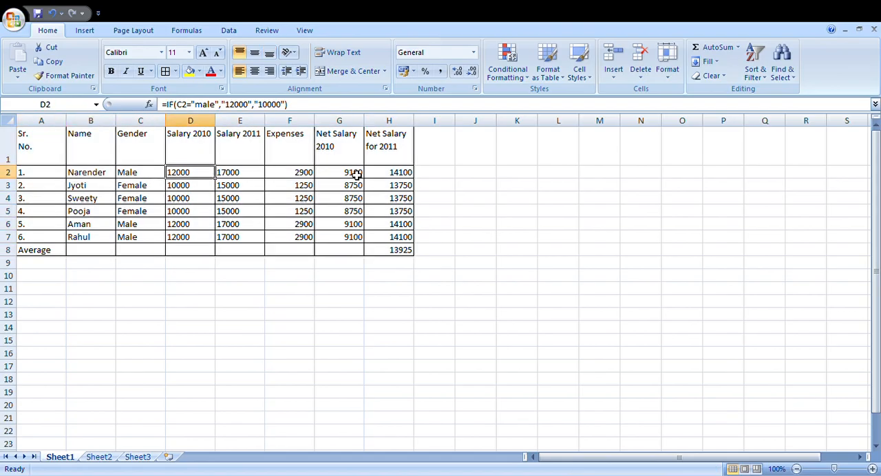
pyautogui.press('Down')
pyautogui.press('Down')
pyautogui.press('Down')
pyautogui.press('Down')
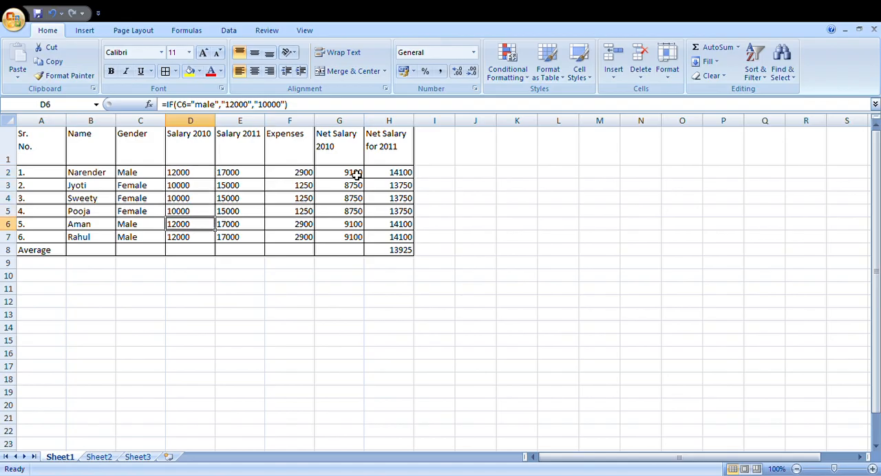
pyautogui.press('Down')
pyautogui.press('Down')
pyautogui.press('Down')
pyautogui.press('Right')
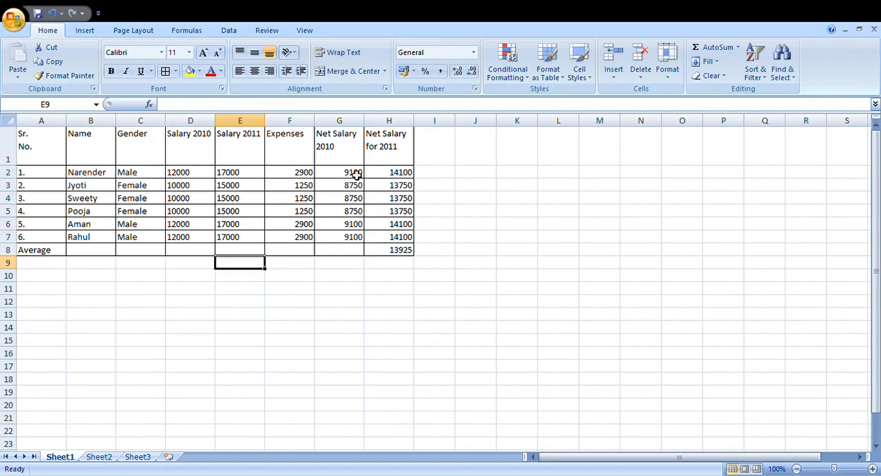
pyautogui.press('Right')
pyautogui.press('Right')
pyautogui.press('Right')
pyautogui.press('Up')
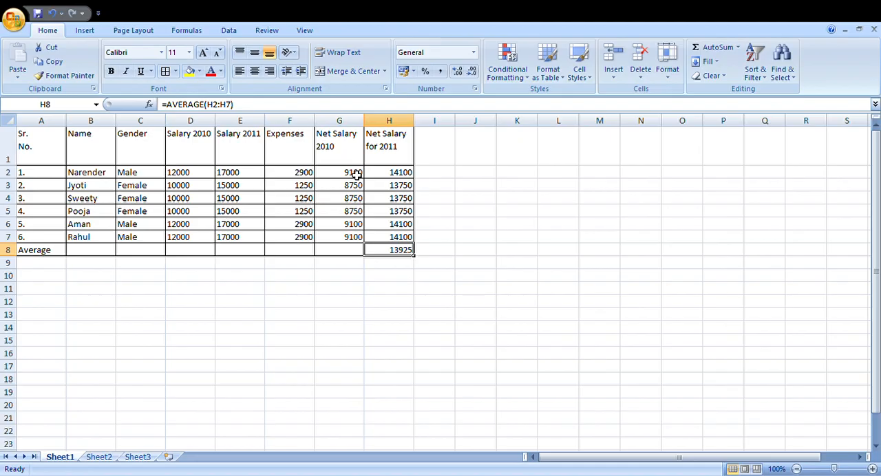
pyautogui.press('Up')
pyautogui.press('Up')
pyautogui.press('Up')
pyautogui.press('Up')
pyautogui.press('Up')
pyautogui.press('Up')
pyautogui.press('Up')
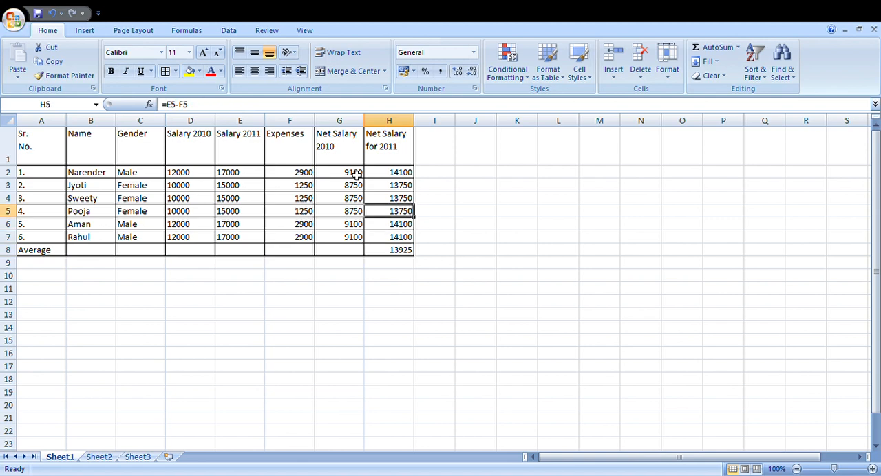
# Step: Add the column heading Average in cell I1
pyautogui.press('Right')
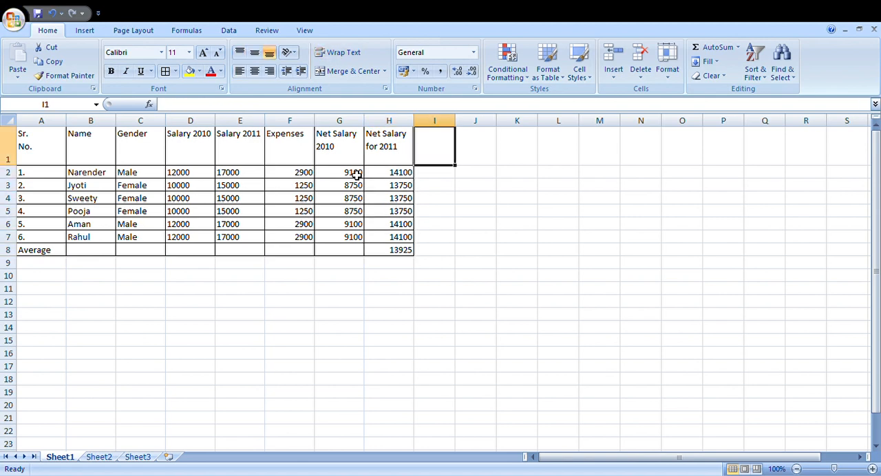
pyautogui.write('Average')
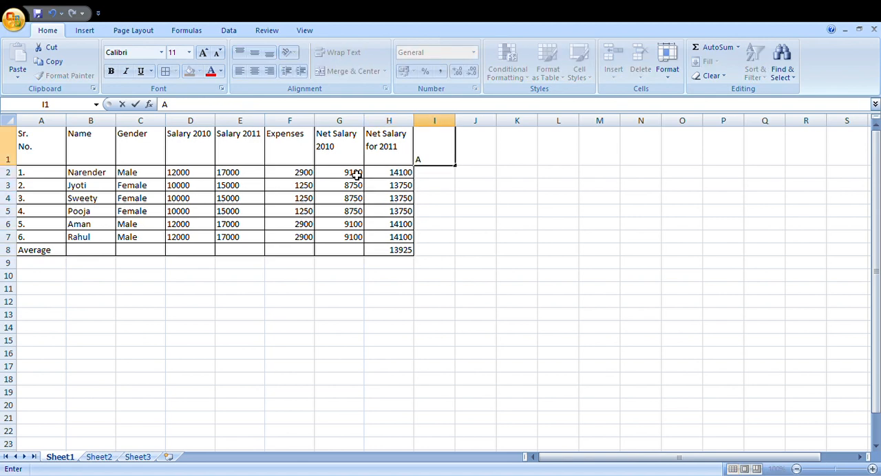
pyautogui.press('Return')
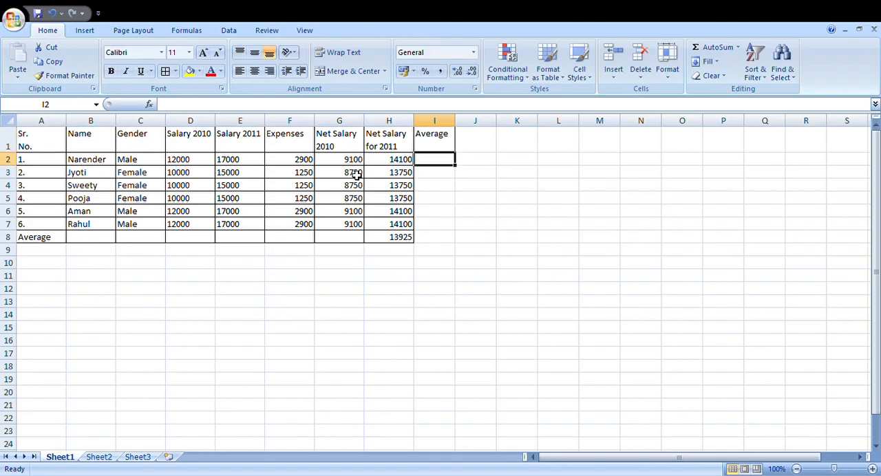
# Step: Try the formula =D2:E2 in cell I2 under the Average heading
pyautogui.write('=')
pyautogui.press('Left')
pyautogui.press('Left')
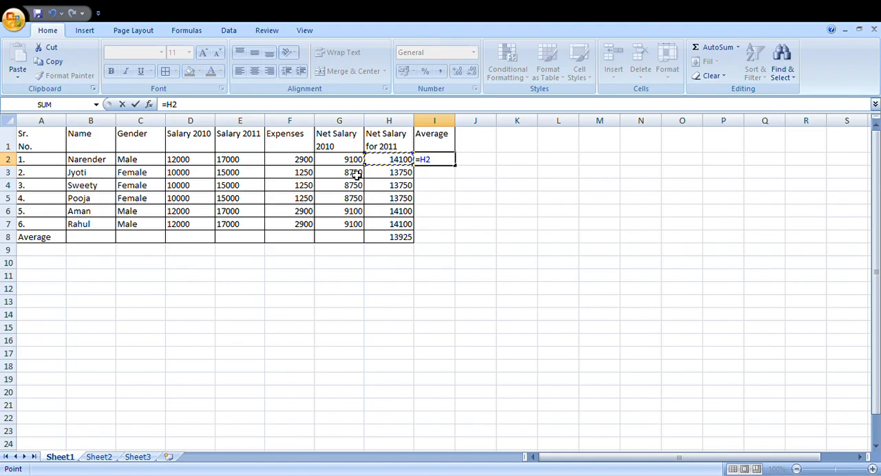
pyautogui.press('Left')
pyautogui.press('Left')
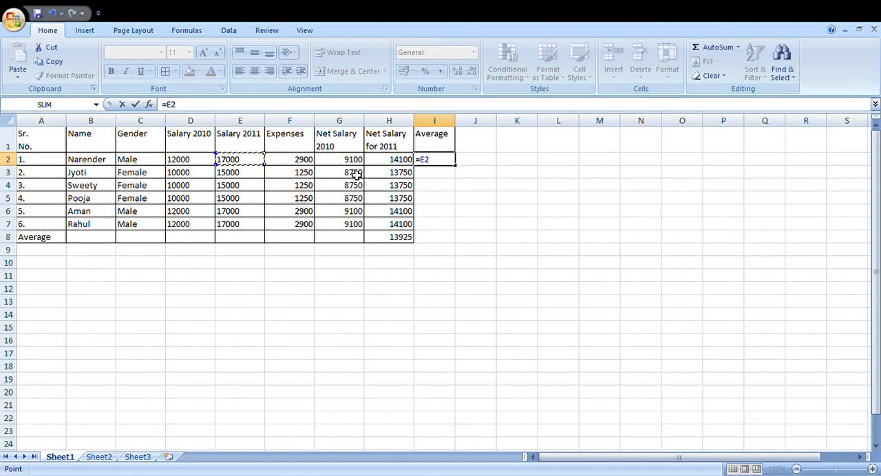
pyautogui.hotkey('shift', 'Left')
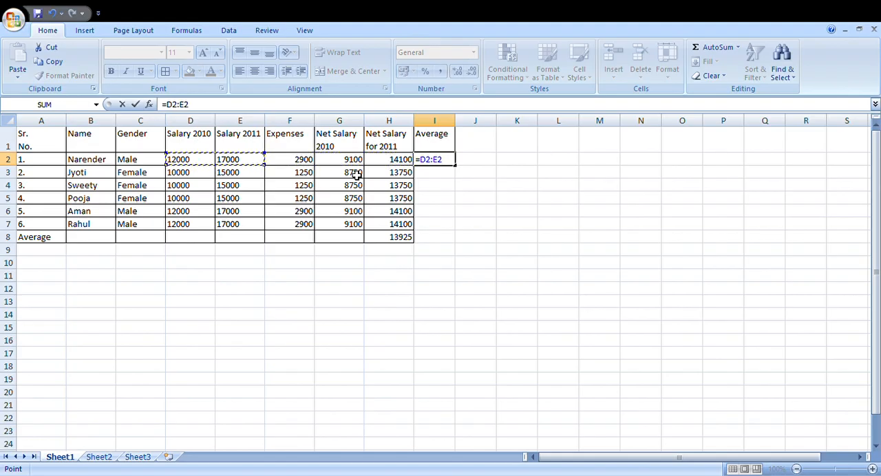
pyautogui.press('Return')
pyautogui.press('Up')
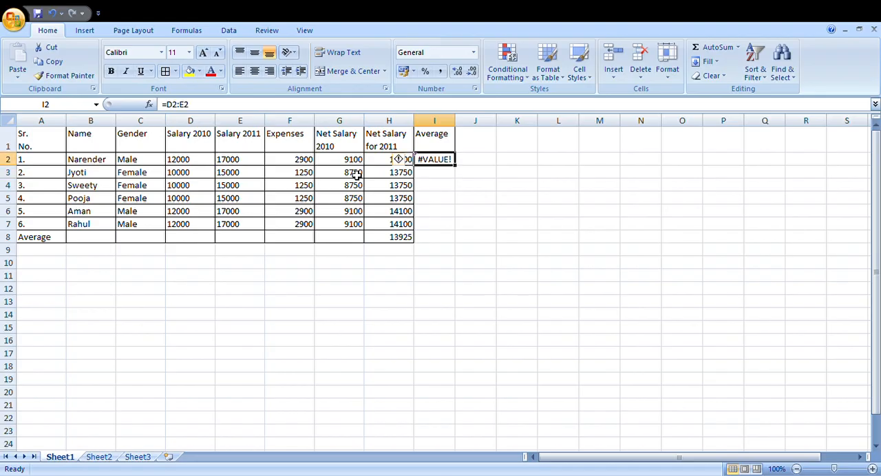
# Step: Clear the formula from cell I2 and the Average heading from cell I1
pyautogui.press('Delete')
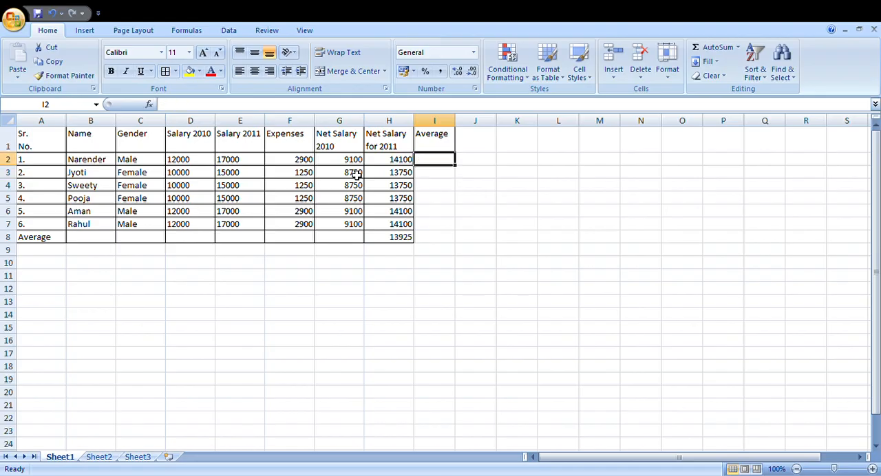
pyautogui.press('Up')
pyautogui.press('Down')
pyautogui.press('Up')
pyautogui.press('Delete')
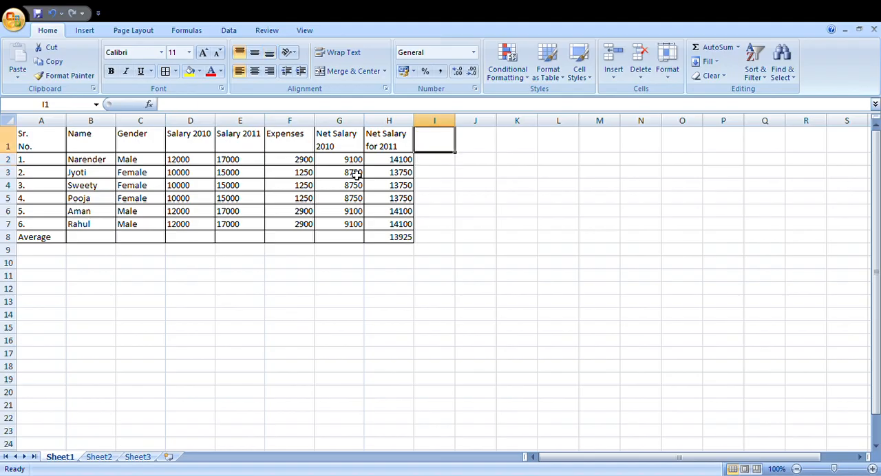
# Step: Try merging and centering cells A8 through G8 in the Average row, and restore them as separate cells
pyautogui.press('Down')
pyautogui.press('Down')
pyautogui.press('Down')
pyautogui.press('Down')
pyautogui.press('Down')
pyautogui.press('Down')
pyautogui.press('Down')
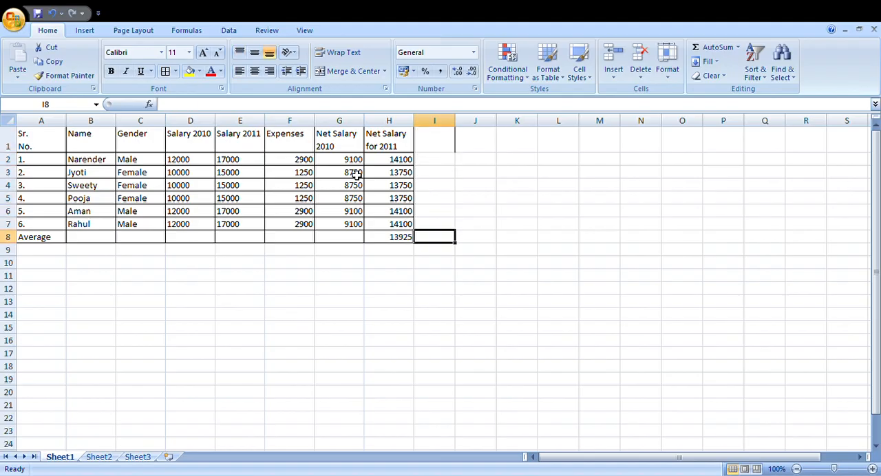
pyautogui.press('Left')
pyautogui.press('Left')
pyautogui.hotkey('shift', 'Left')
pyautogui.hotkey('shift', 'Left')
pyautogui.hotkey('shift', 'Left')
pyautogui.hotkey('shift', 'Left')
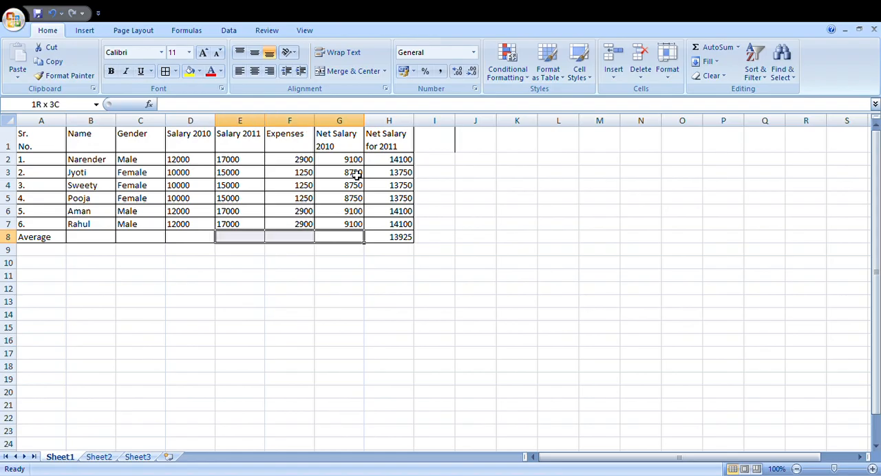
pyautogui.hotkey('shift', 'Left')
pyautogui.hotkey('shift', 'Left')
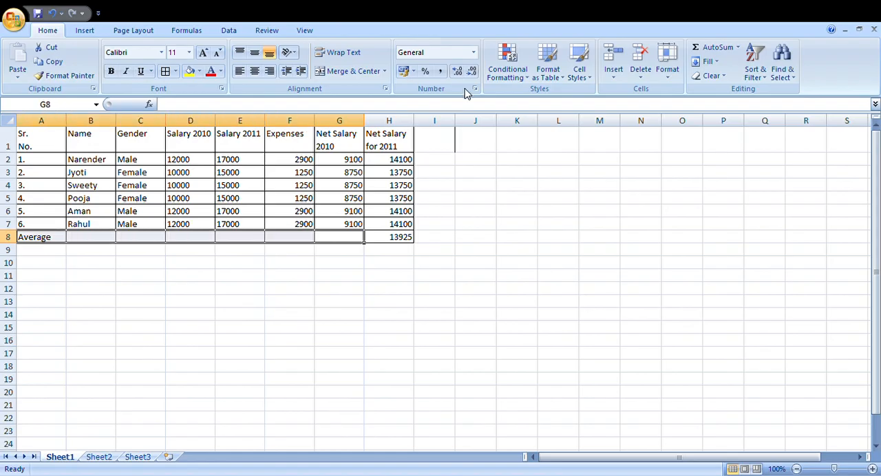
pyautogui.click(375, 72)
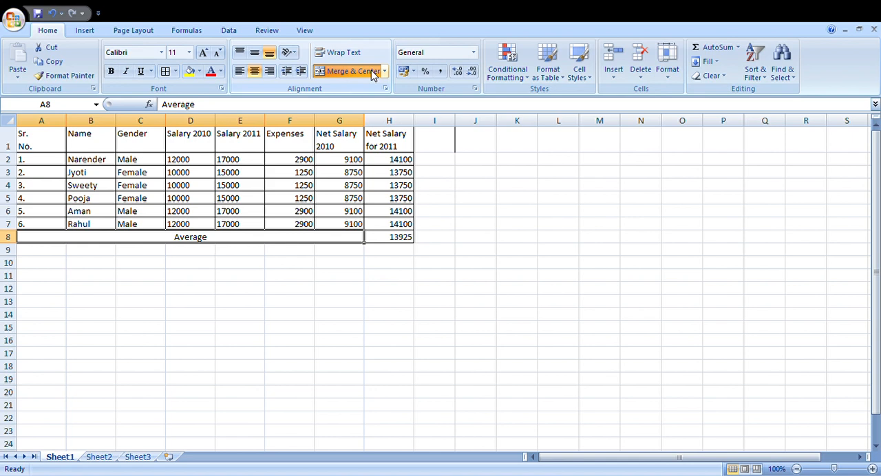
pyautogui.click(372, 72)
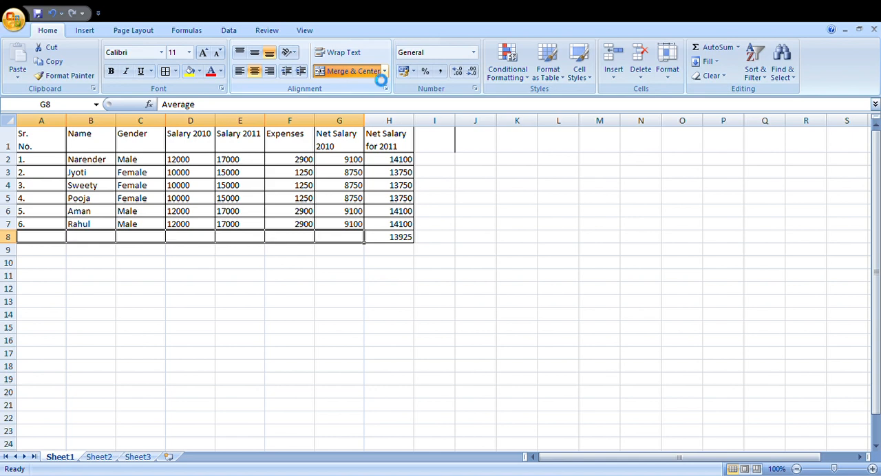
# Step: Try an AVERAGE formula over the Salary 2010 values in cell D8, and clear it from the cell
pyautogui.click(203, 242)
pyautogui.write('=aver')
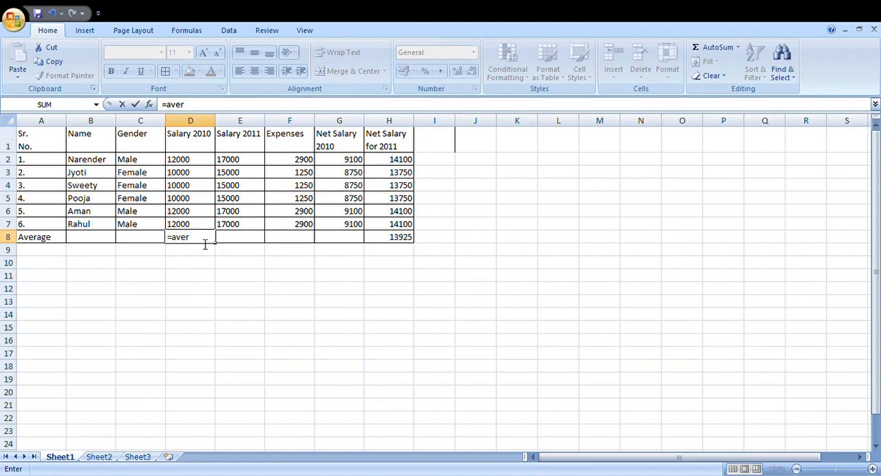
pyautogui.press('Tab')
pyautogui.press('Up')
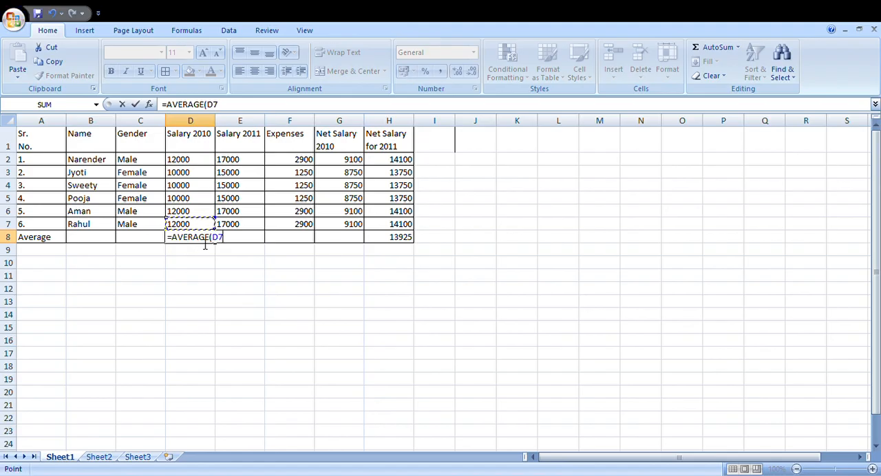
pyautogui.hotkey('shift', 'Up')
pyautogui.hotkey('shift', 'Up')
pyautogui.hotkey('shift', 'Up')
pyautogui.hotkey('shift', 'Up')
pyautogui.hotkey('shift', 'Up')
pyautogui.press('Return')
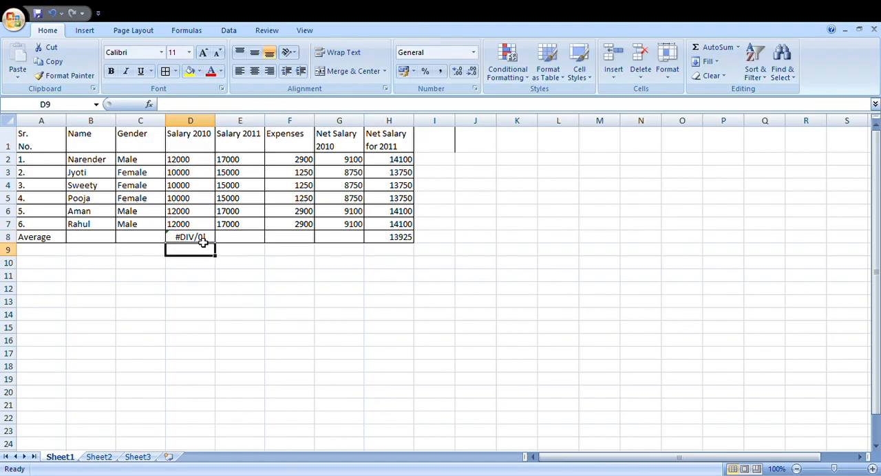
pyautogui.click(203, 242)
pyautogui.press('Delete')
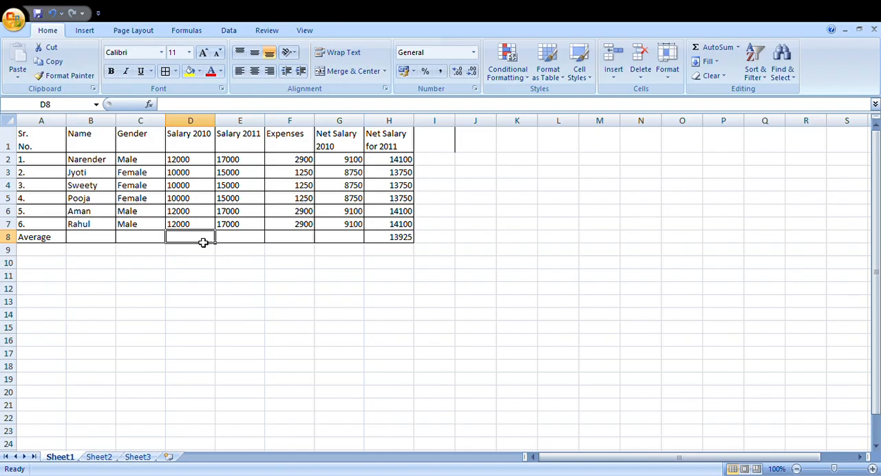
# Step: Examine the net salary formulas for 2011 in column H, row by row
pyautogui.press('Left')
pyautogui.press('Left')
pyautogui.press('Left')
pyautogui.press('Up')
pyautogui.press('Right')
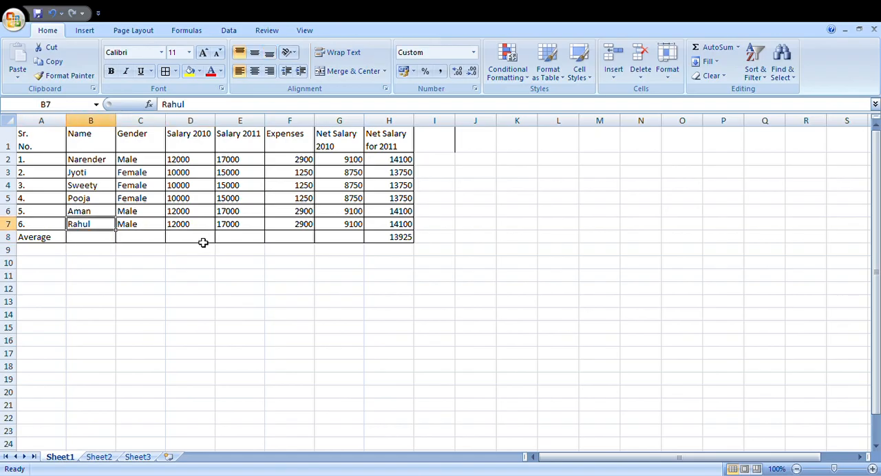
pyautogui.press('Right')
pyautogui.press('Right')
pyautogui.press('Right')
pyautogui.press('Right')
pyautogui.press('Right')
pyautogui.press('Right')
pyautogui.press('Up')
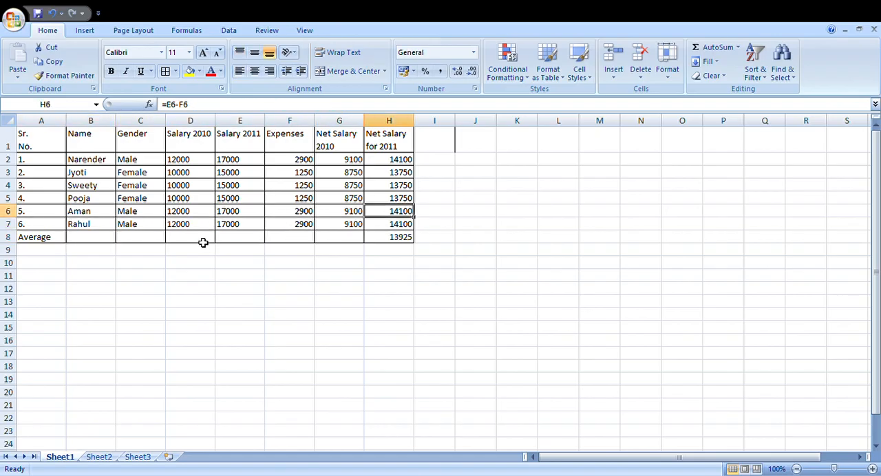
pyautogui.press('Up')
pyautogui.press('Up')
pyautogui.press('Up')
pyautogui.press('Up')
pyautogui.press('Up')
pyautogui.press('Down')
pyautogui.press('Down')
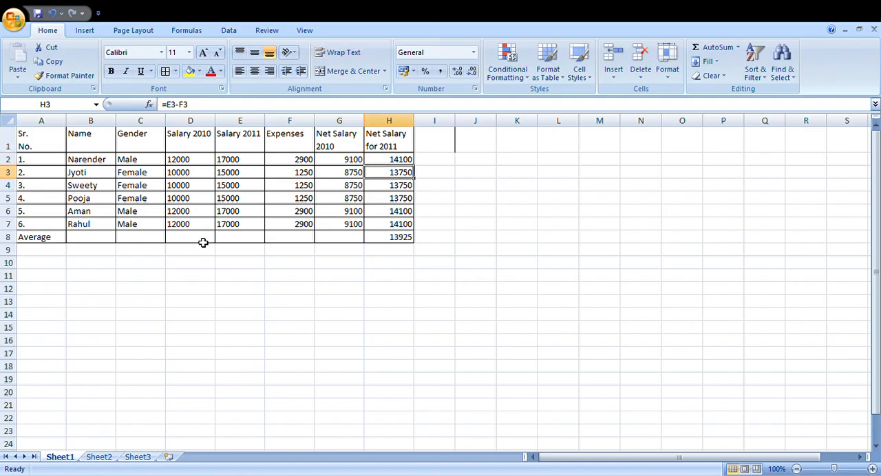
pyautogui.press('Down')
pyautogui.press('Down')
pyautogui.press('Down')
pyautogui.press('Down')
pyautogui.press('Down')
pyautogui.press('Up')
pyautogui.press('Up')
pyautogui.press('Up')
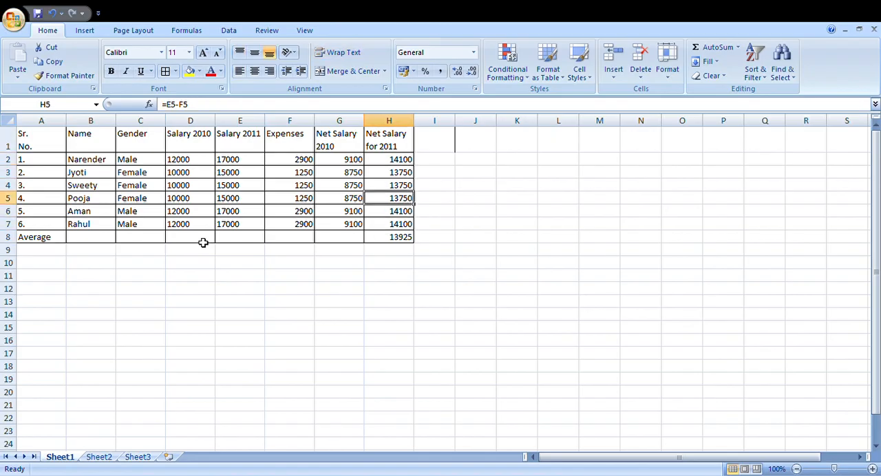
pyautogui.press('Up')
pyautogui.press('Up')
pyautogui.press('Up')
# Step: Examine the row 2 formulas for Salary 2010, Salary 2011, Expenses and Net Salary 2010
pyautogui.press('Left')
pyautogui.press('Left')
pyautogui.press('Left')
pyautogui.press('Left')
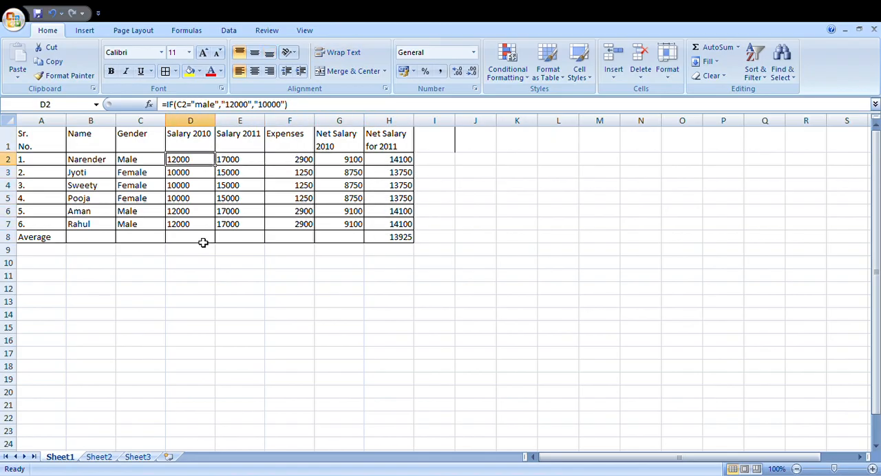
pyautogui.press('Right')
pyautogui.press('Left')
pyautogui.press('Right')
pyautogui.press('Left')
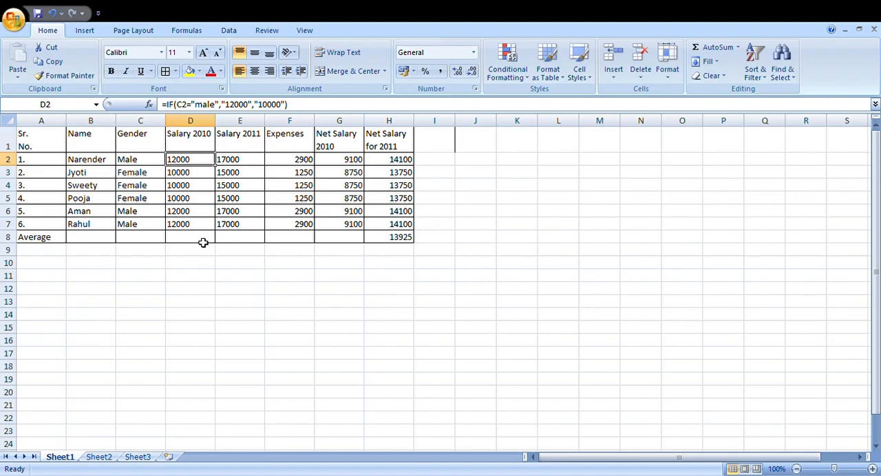
pyautogui.press('Right')
pyautogui.press('Right')
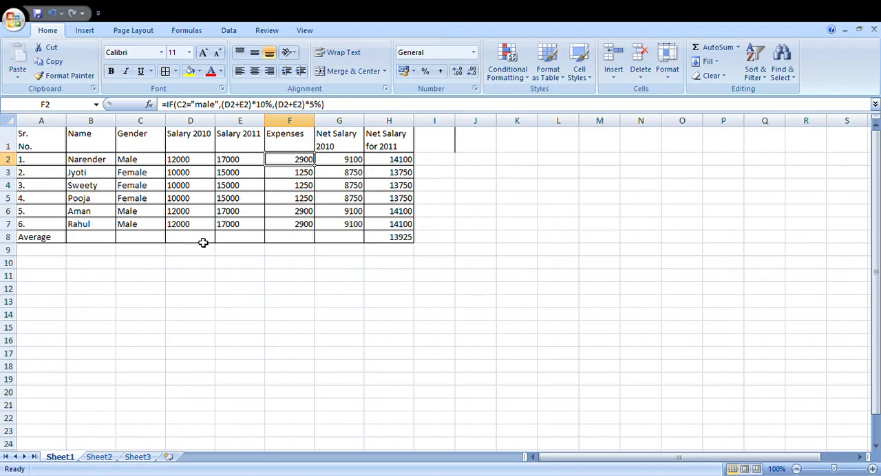
pyautogui.press('Right')
pyautogui.press('Left')
pyautogui.press('Right')
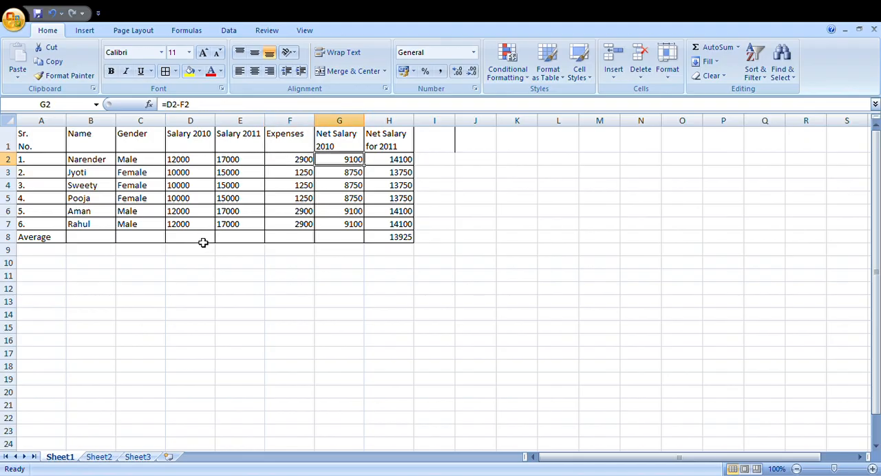
pyautogui.press('Down')
pyautogui.press('Down')
pyautogui.press('Down')
pyautogui.press('Down')
pyautogui.press('Down')
pyautogui.press('Down')
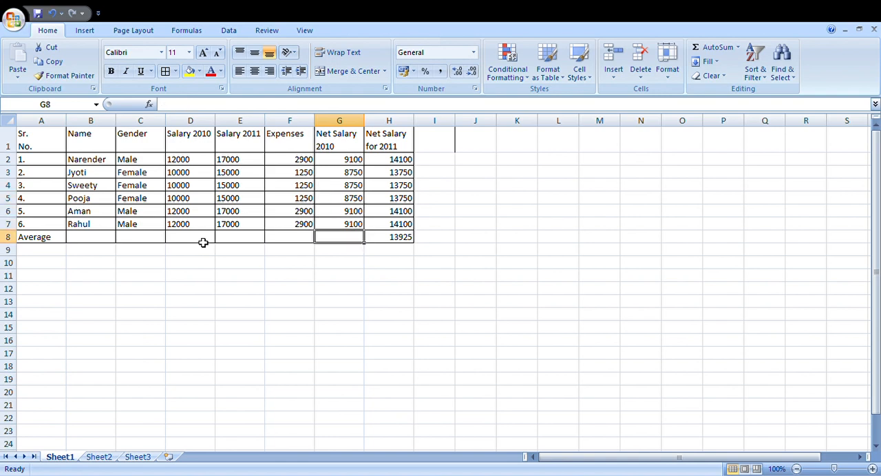
pyautogui.press('Left')
pyautogui.press('Left')
pyautogui.press('Left')
pyautogui.press('Left')
pyautogui.press('Left')
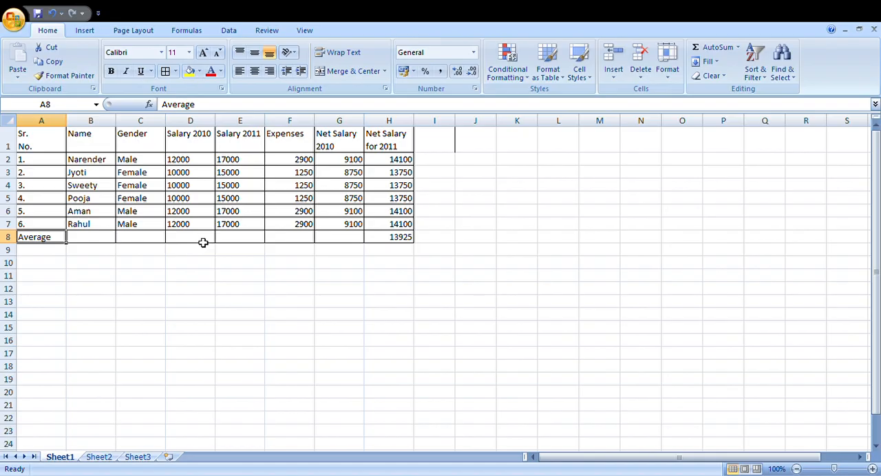
pyautogui.press('Up')
pyautogui.press('Up')
pyautogui.press('Up')
pyautogui.press('Up')
pyautogui.press('Up')
pyautogui.press('Up')
pyautogui.press('Up')
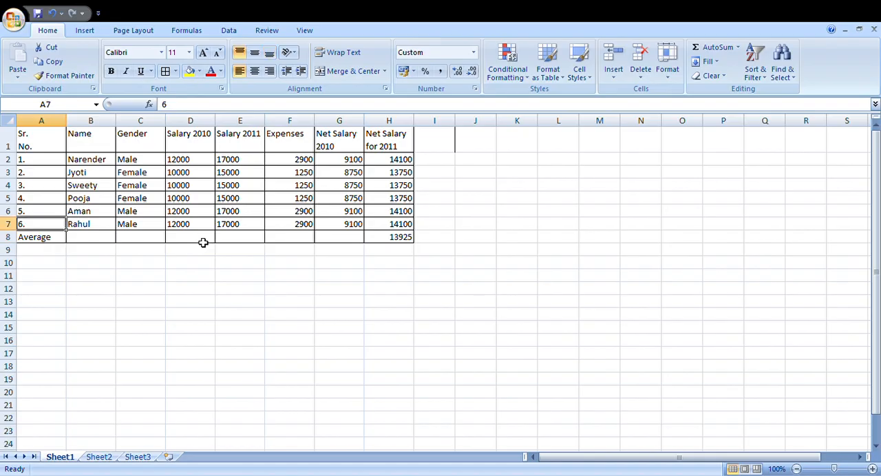
pyautogui.hotkey('shift', 'Down')
pyautogui.hotkey('shift', 'Down')
pyautogui.hotkey('shift', 'Down')
pyautogui.hotkey('shift', 'Down')
pyautogui.hotkey('shift', 'Down')
pyautogui.hotkey('shift', 'Down')
pyautogui.hotkey('shift', 'Down')
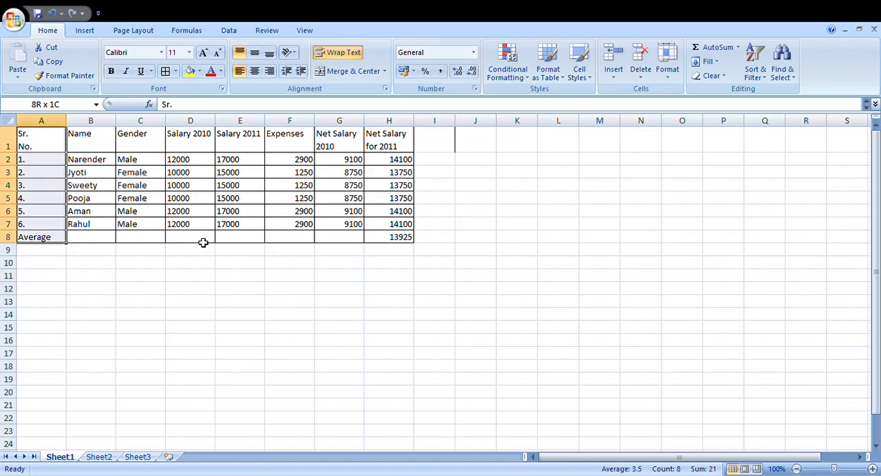
pyautogui.hotkey('shift', 'Right')
pyautogui.hotkey('shift', 'Right')
pyautogui.hotkey('shift', 'Right')
pyautogui.hotkey('shift', 'Right')
pyautogui.hotkey('shift', 'Right')
pyautogui.hotkey('shift', 'Right')
pyautogui.hotkey('shift', 'Right')
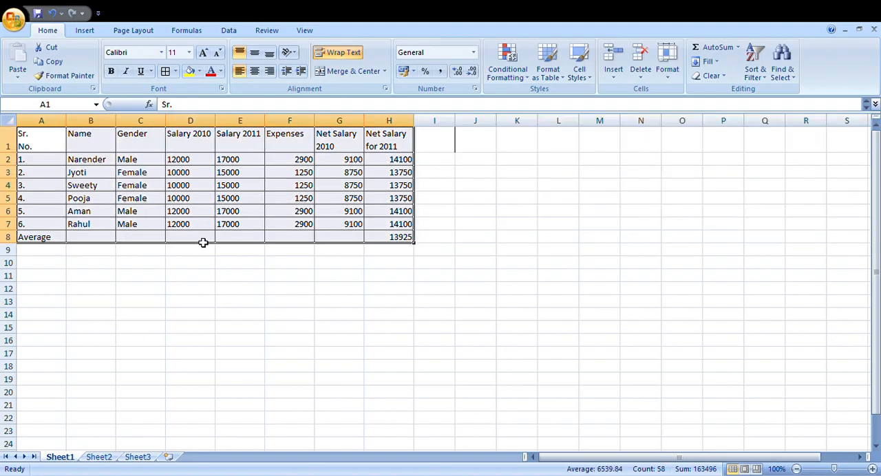
pyautogui.press('Left')
pyautogui.hotkey('shift', 'Down')
pyautogui.hotkey('shift', 'Down')
pyautogui.hotkey('shift', 'Down')
pyautogui.hotkey('shift', 'Down')
pyautogui.hotkey('shift', 'Down')
pyautogui.hotkey('shift', 'Down')
pyautogui.hotkey('shift', 'Down')
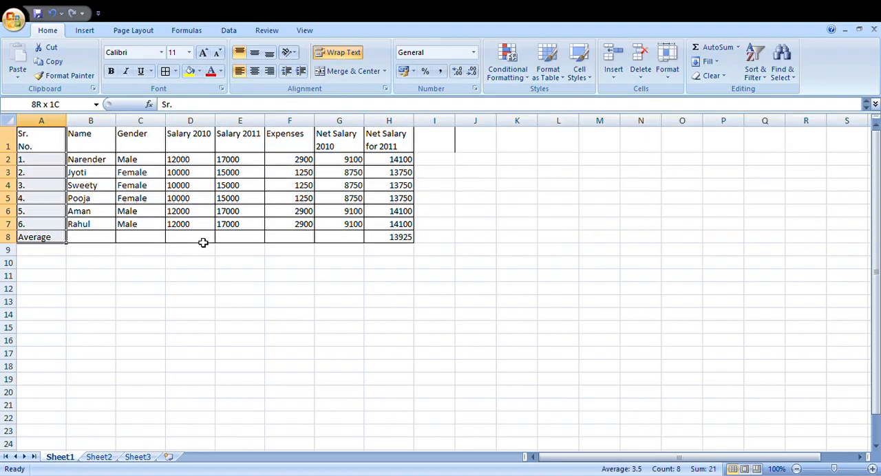
pyautogui.hotkey('shift', 'Right')
pyautogui.hotkey('shift', 'Right')
pyautogui.hotkey('shift', 'Right')
pyautogui.hotkey('shift', 'Right')
pyautogui.hotkey('shift', 'Right')
pyautogui.hotkey('shift', 'Right')
pyautogui.hotkey('shift', 'Right')
pyautogui.press('Left')
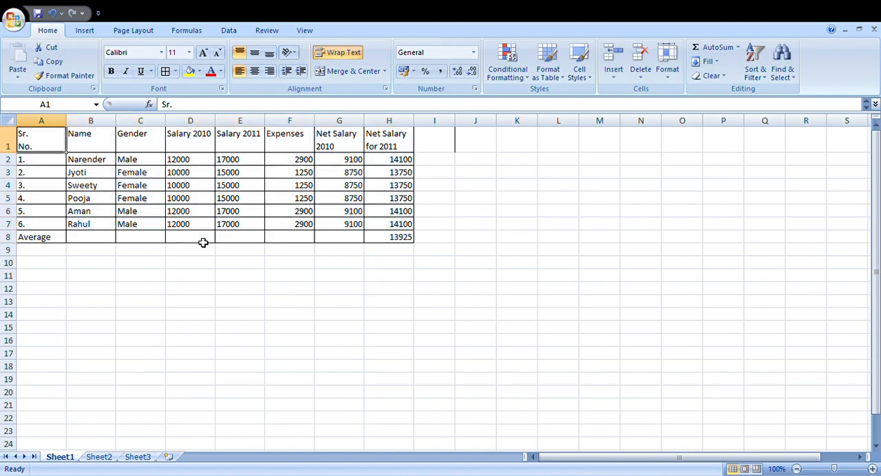